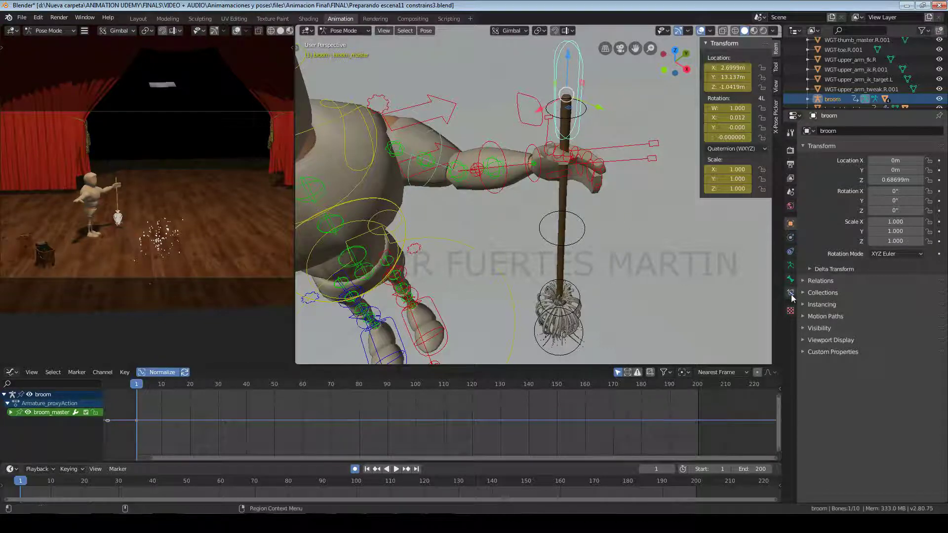
- Add a Child Of bone constraint to the broom_master bone with Beefy Rig as its target
{"action": "left_click", "coordinate": [790, 295]}
{"action": "left_click", "coordinate": [922, 130]}
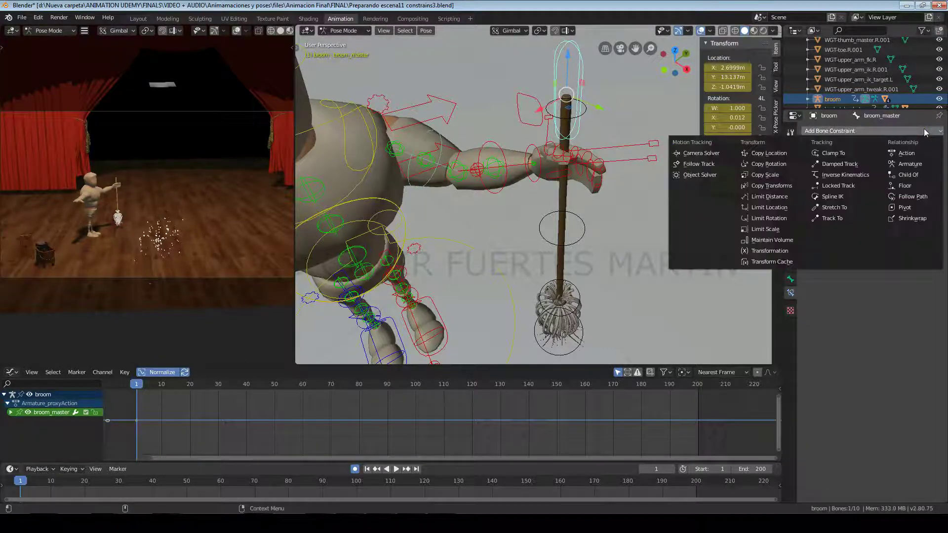
{"action": "left_click", "coordinate": [921, 176]}
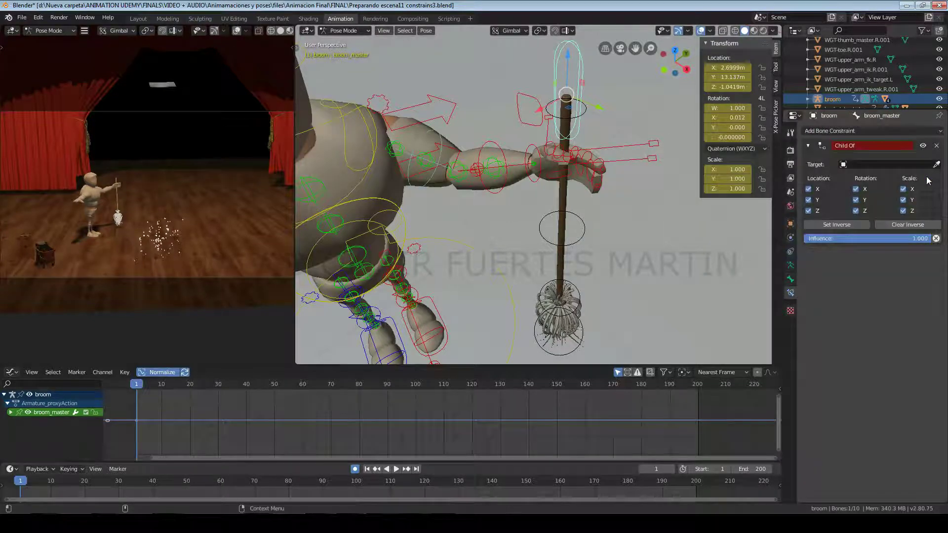
{"action": "left_click", "coordinate": [903, 165]}
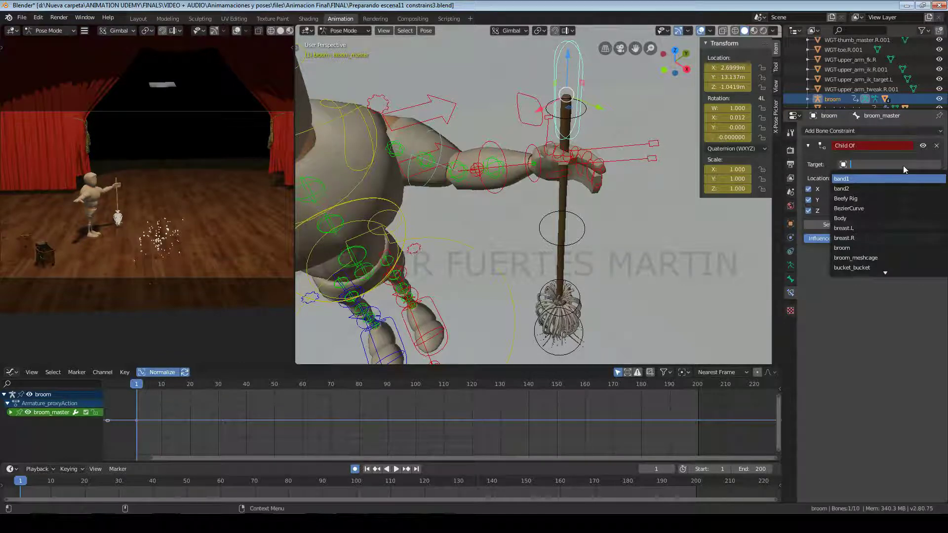
{"action": "left_click", "coordinate": [901, 198]}
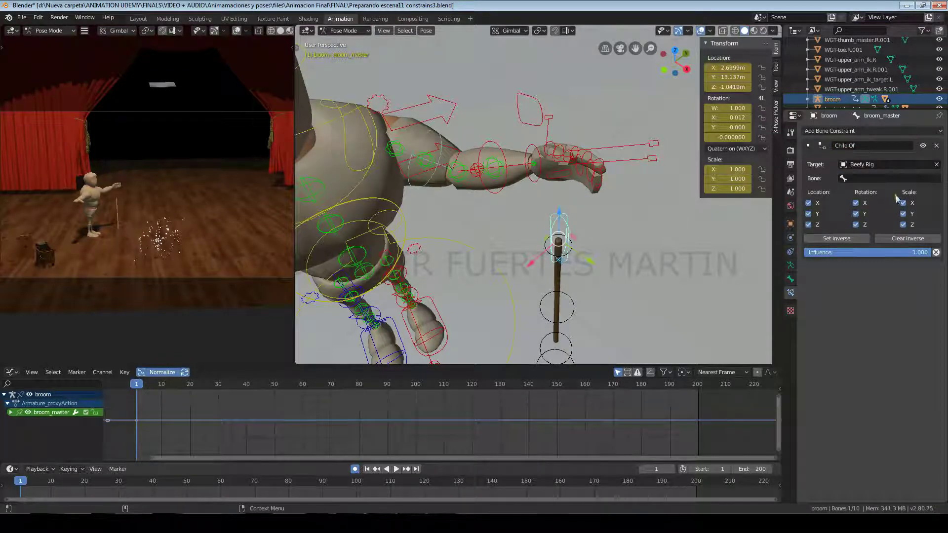
- Set the constraint's target bone to hand_fk.L and apply Set Inverse so the broom returns to the hand
{"action": "left_click", "coordinate": [892, 177]}
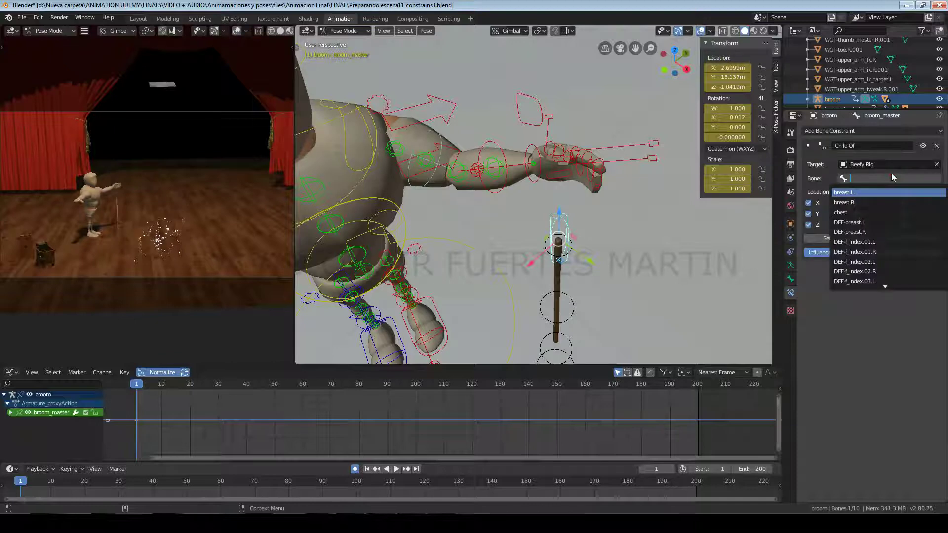
{"action": "type", "text": "hand"}
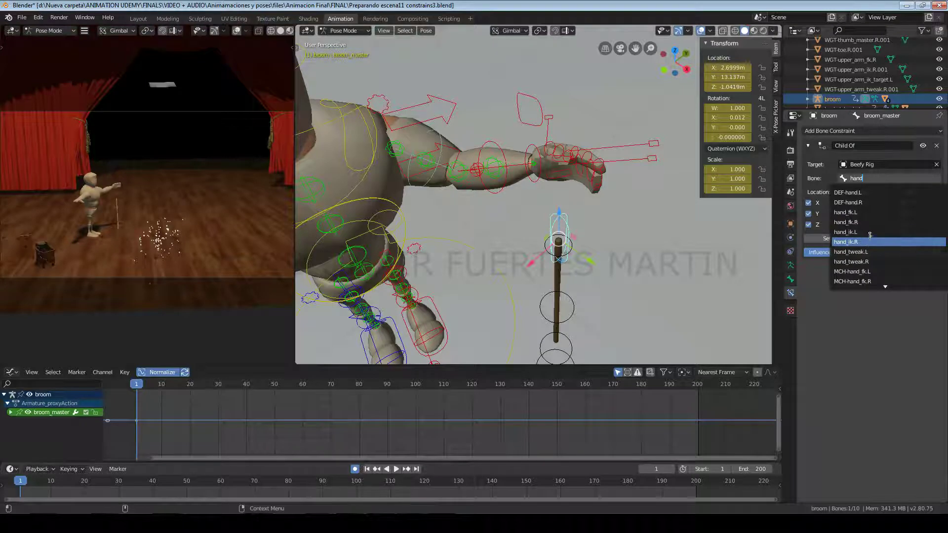
{"action": "left_click", "coordinate": [877, 212]}
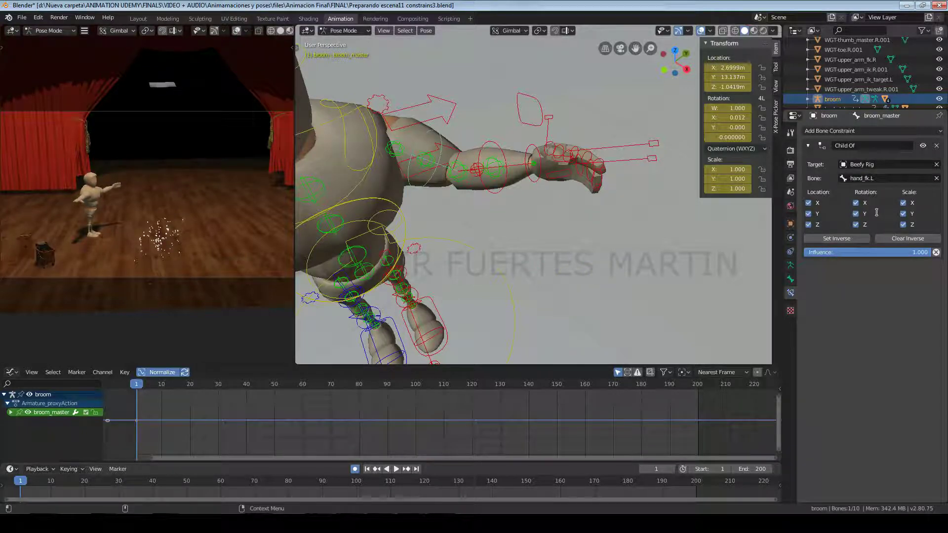
{"action": "left_click", "coordinate": [857, 239]}
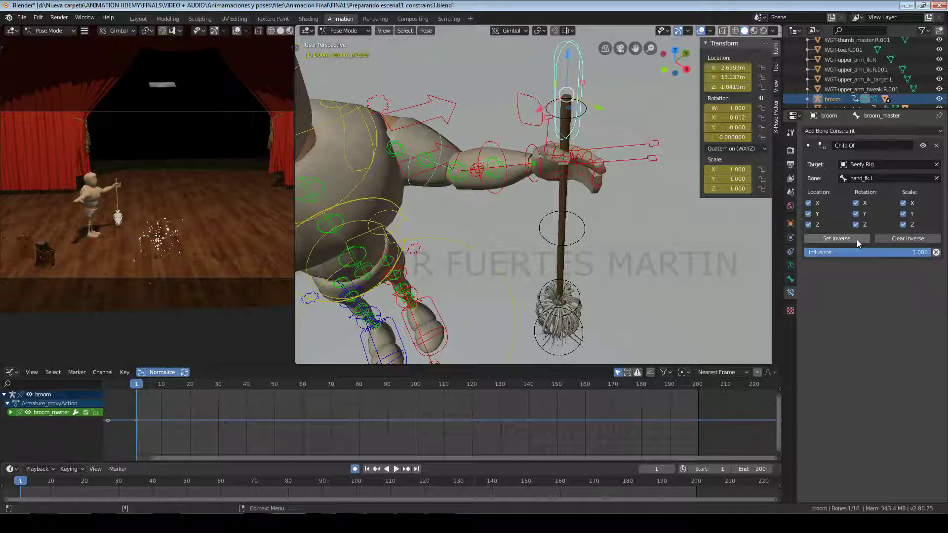
- Rotate the left upper-arm FK control and the left hand FK control to test that the broom follows
{"action": "left_click", "coordinate": [477, 105]}
{"action": "left_click", "coordinate": [425, 133]}
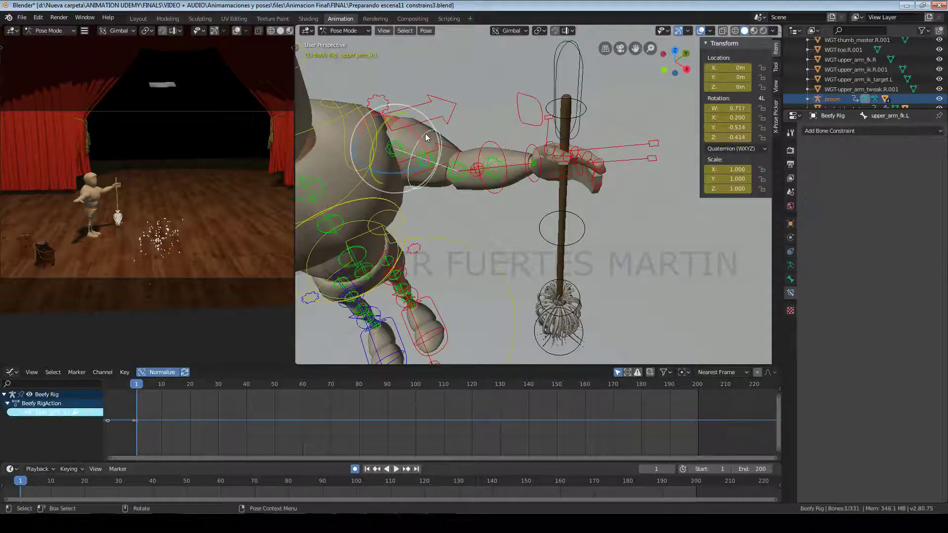
{"action": "key", "text": "r"}
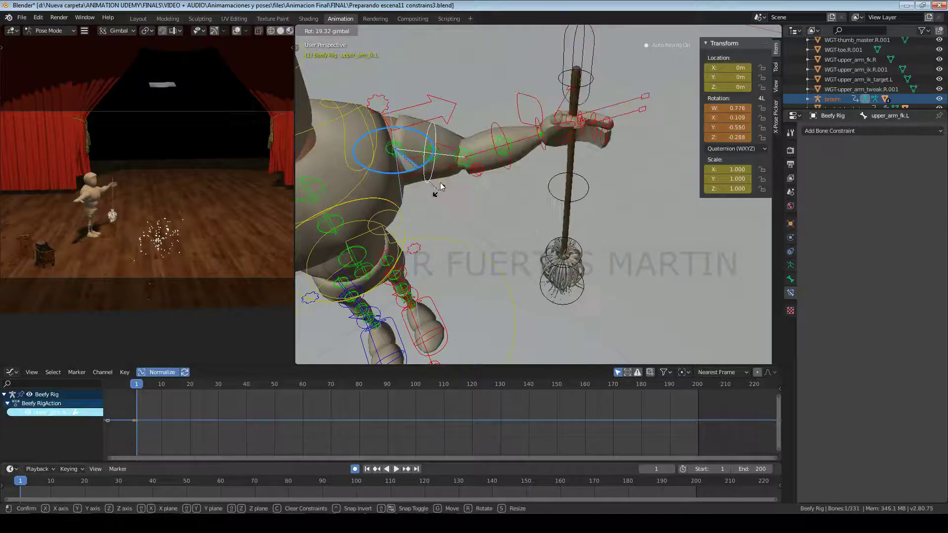
{"action": "left_click", "coordinate": [582, 139]}
{"action": "left_click", "coordinate": [580, 139]}
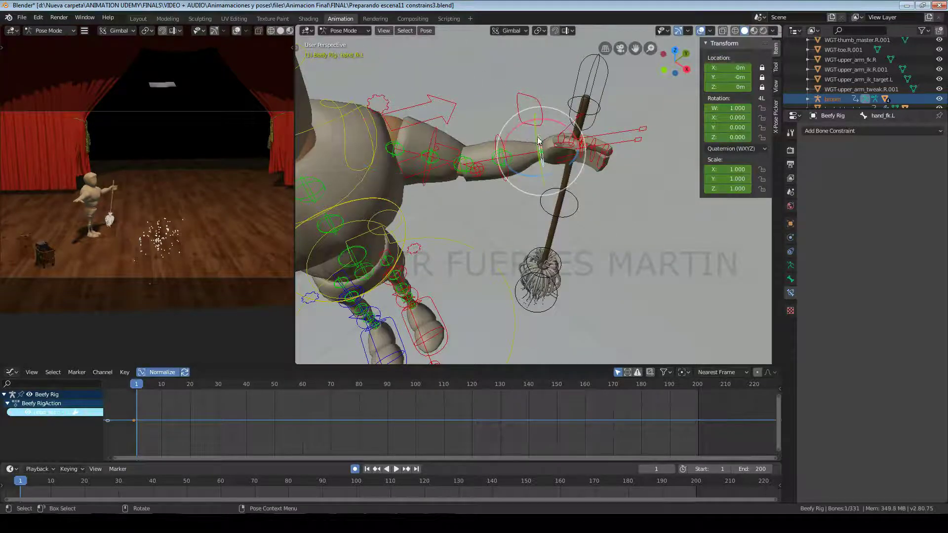
{"action": "key", "text": "r"}
{"action": "key", "text": "r"}
{"action": "left_click_drag", "start_coordinate": [556, 141], "coordinate": [559, 138]}
- Move the broom's master control away from the left hand
{"action": "left_click", "coordinate": [573, 90]}
{"action": "key", "text": "w"}
{"action": "left_click_drag", "start_coordinate": [566, 87], "coordinate": [642, 99]}
- Rotate the left hand FK control, and move the broom's master control back into the hand
{"action": "left_click", "coordinate": [539, 159]}
{"action": "key", "text": "e"}
{"action": "mouse_move", "coordinate": [555, 149]}
{"action": "left_mouse_down"}
{"action": "mouse_move", "coordinate": [531, 174]}
{"action": "mouse_move", "coordinate": [554, 118]}
{"action": "mouse_move", "coordinate": [552, 147]}
{"action": "left_mouse_up"}
{"action": "left_click", "coordinate": [644, 102]}
{"action": "key", "text": "w"}
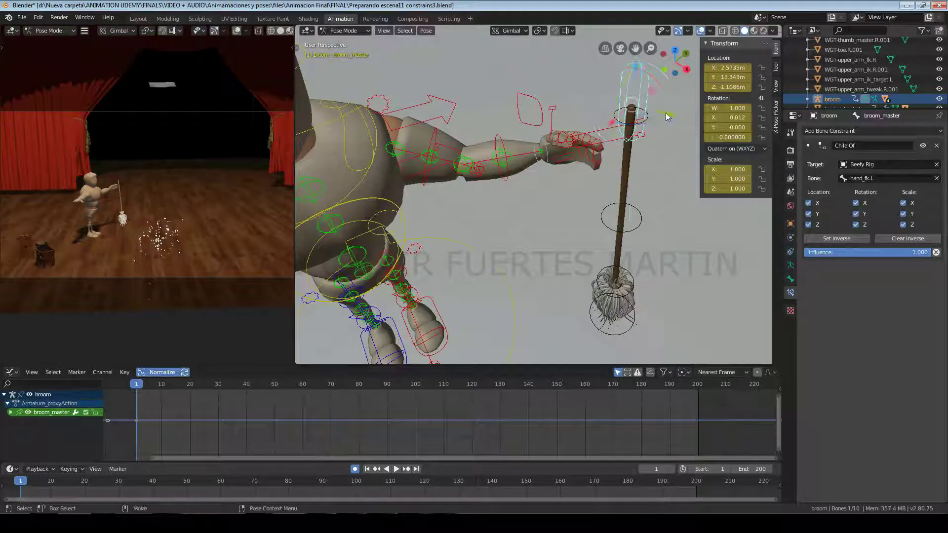
{"action": "left_click_drag", "start_coordinate": [644, 103], "coordinate": [608, 109]}
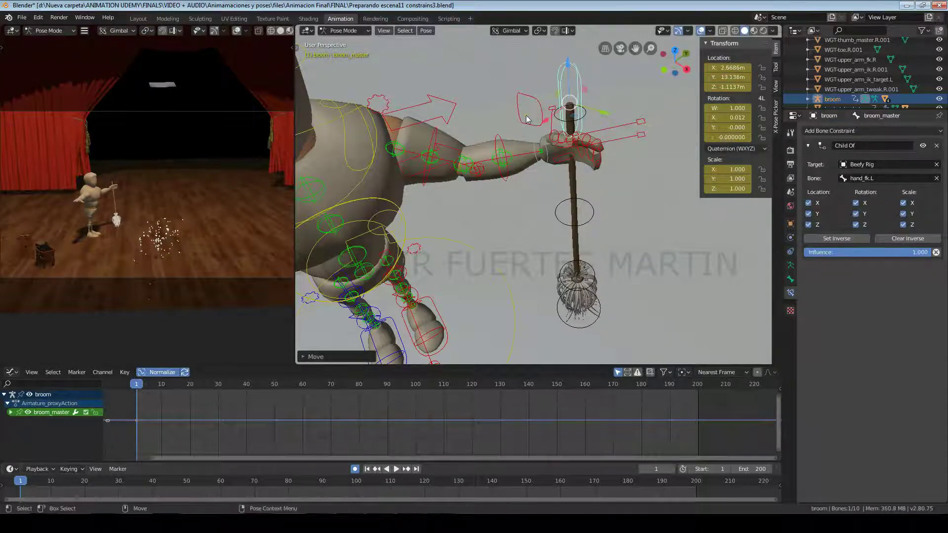
{"action": "left_click_drag", "start_coordinate": [544, 120], "coordinate": [538, 124]}
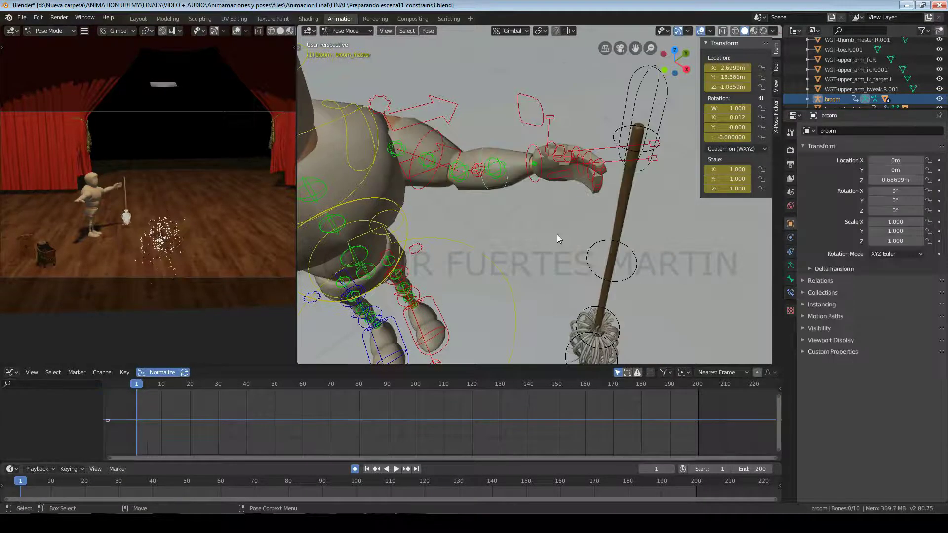
- Set the IK_FK property of the left upper-arm parent control to 0
{"action": "left_click", "coordinate": [388, 104]}
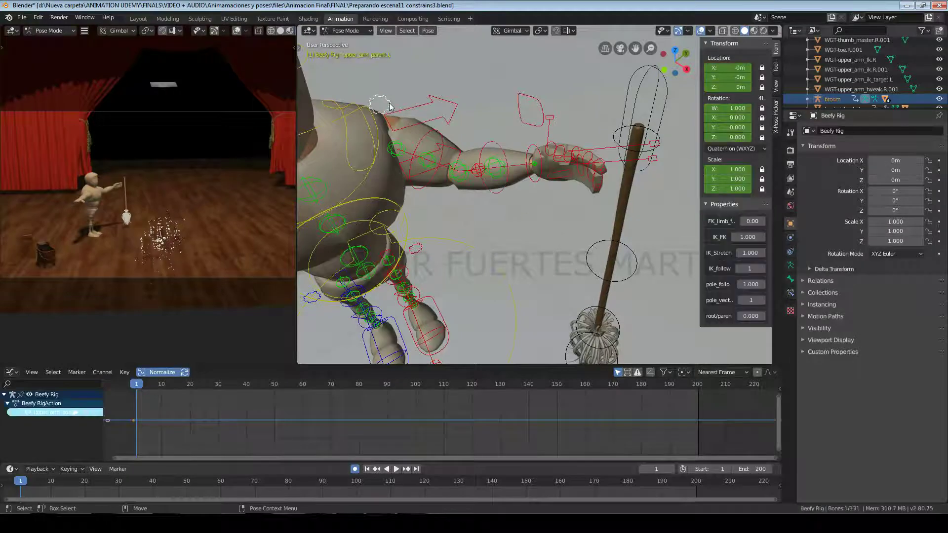
{"action": "left_click", "coordinate": [747, 237]}
{"action": "type", "text": "0"}
{"action": "key", "text": "Return"}
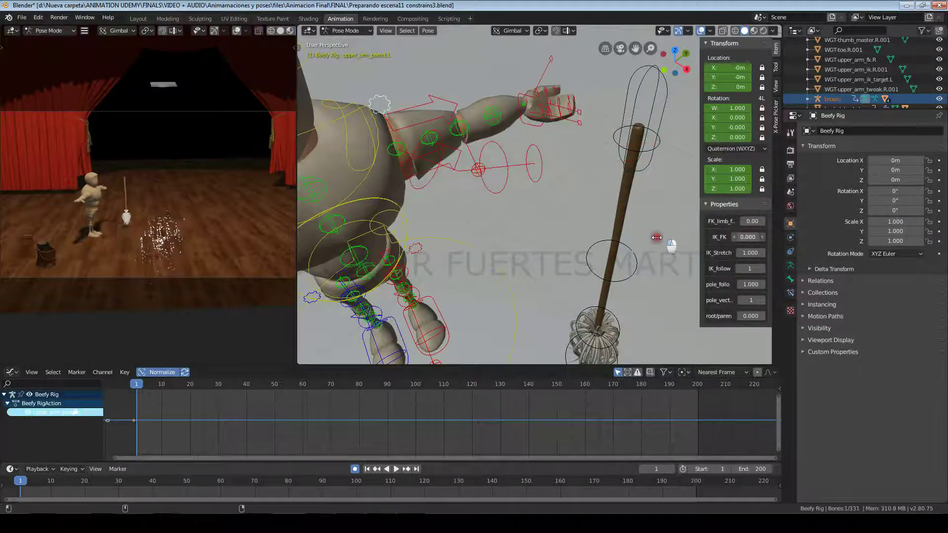
- Move and rotate the left hand IK control to extend the arm and orient the palm for holding the broom
{"action": "left_click", "coordinate": [524, 121]}
{"action": "key", "text": "r"}
{"action": "key", "text": "r"}
{"action": "left_click", "coordinate": [489, 148]}
{"action": "middle_click_drag", "start_coordinate": [490, 149], "coordinate": [465, 99]}
{"action": "key", "text": "g"}
{"action": "left_click", "coordinate": [572, 185]}
{"action": "key", "text": "r"}
{"action": "key", "text": "r"}
{"action": "left_click", "coordinate": [535, 197]}
{"action": "key", "text": "r"}
{"action": "key", "text": "r"}
{"action": "left_click", "coordinate": [519, 225]}
- Move the broom's master control over to the left hand
{"action": "scroll", "coordinate": [625, 219], "scroll_direction": "up", "scroll_amount": 6}
{"action": "left_click", "coordinate": [576, 143]}
{"action": "key", "text": "g"}
{"action": "left_click", "coordinate": [686, 159]}
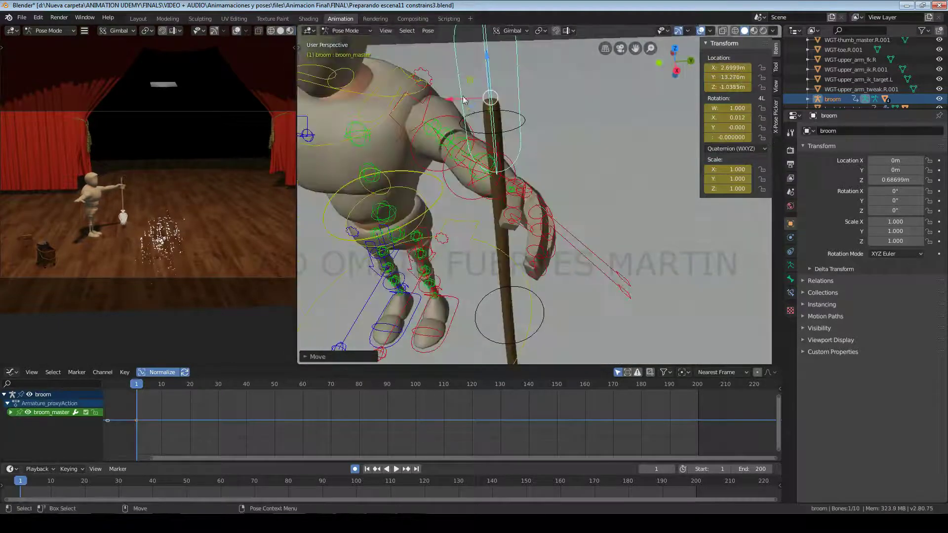
{"action": "key", "text": "g"}
{"action": "left_click", "coordinate": [514, 100]}
- Tilt and reposition the broom so its handle sits in the grip of the left hand
{"action": "key", "text": "r"}
{"action": "left_click", "coordinate": [514, 97]}
{"action": "key", "text": "g"}
{"action": "left_click", "coordinate": [567, 107]}
{"action": "middle_click_drag", "start_coordinate": [567, 107], "coordinate": [635, 235]}
{"action": "key", "text": "g"}
{"action": "left_click", "coordinate": [622, 128]}
{"action": "key", "text": "r"}
{"action": "left_click", "coordinate": [519, 129]}
{"action": "key", "text": "g"}
{"action": "left_click", "coordinate": [516, 129]}
{"action": "scroll", "coordinate": [627, 220], "scroll_direction": "down", "scroll_amount": 2}
- Add a Child Of bone constraint to the hand_ik.L control with the broom armature as its target
{"action": "left_click", "coordinate": [635, 236]}
{"action": "left_click", "coordinate": [567, 202]}
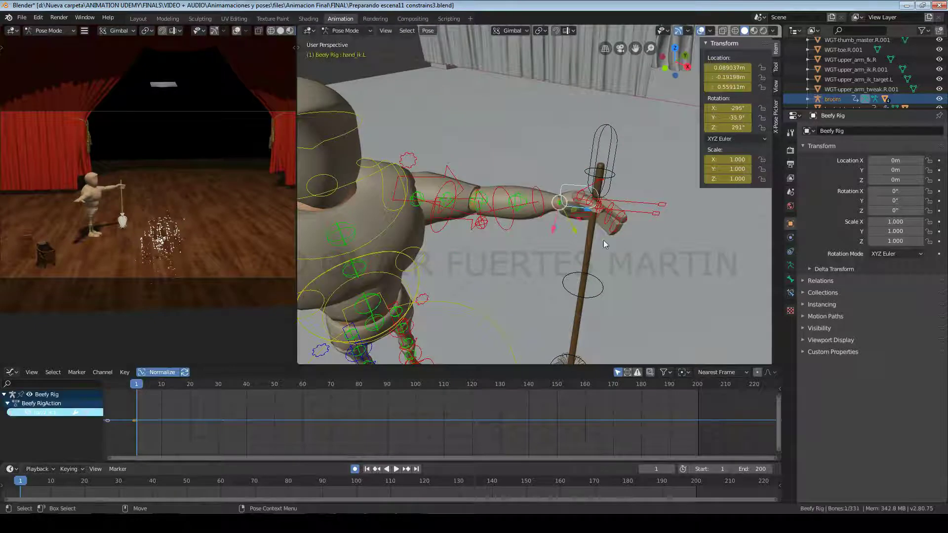
{"action": "left_click", "coordinate": [790, 293]}
{"action": "left_click", "coordinate": [896, 131]}
{"action": "left_click", "coordinate": [908, 178]}
{"action": "left_click", "coordinate": [878, 164]}
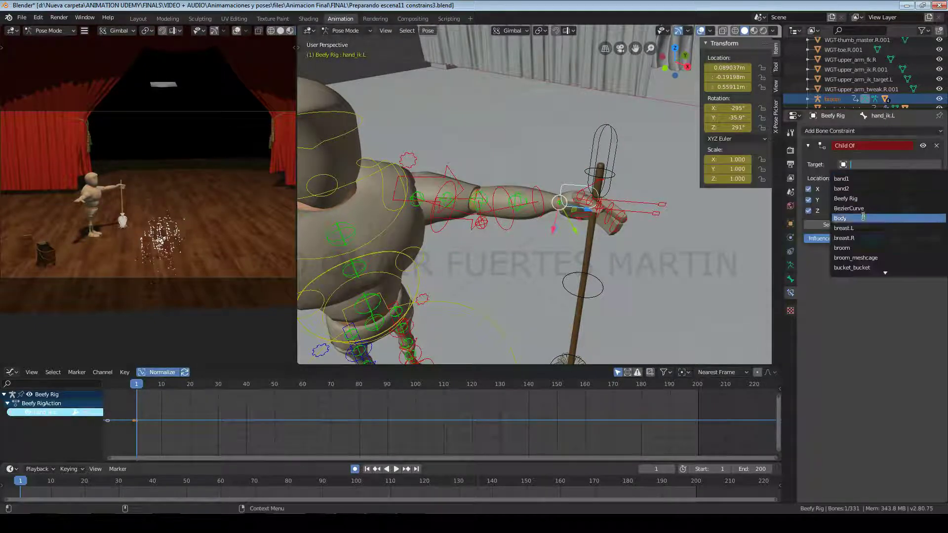
{"action": "left_click", "coordinate": [859, 247]}
- Choose broom_master as the constraint's target bone and apply Set Inverse to restore the hand's position
{"action": "left_click", "coordinate": [862, 178]}
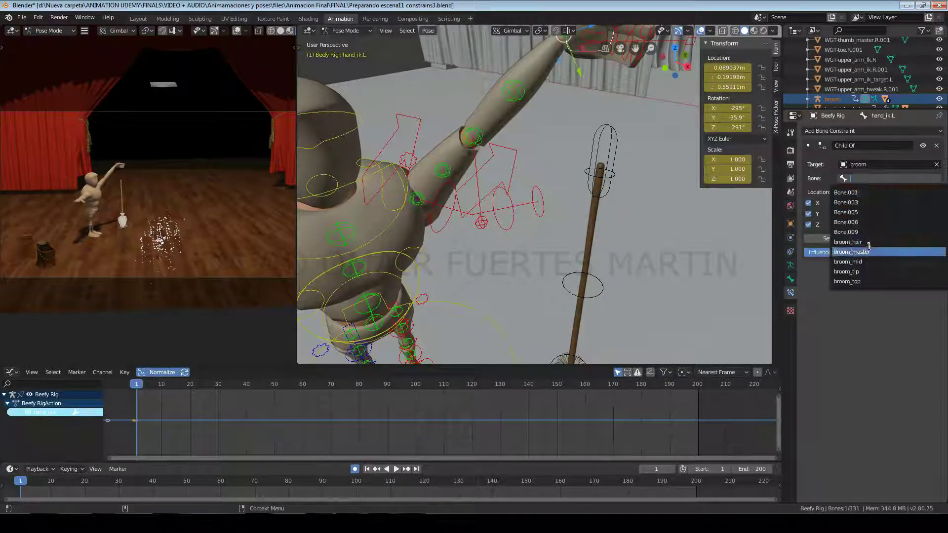
{"action": "left_click", "coordinate": [852, 252]}
{"action": "left_click", "coordinate": [858, 239]}
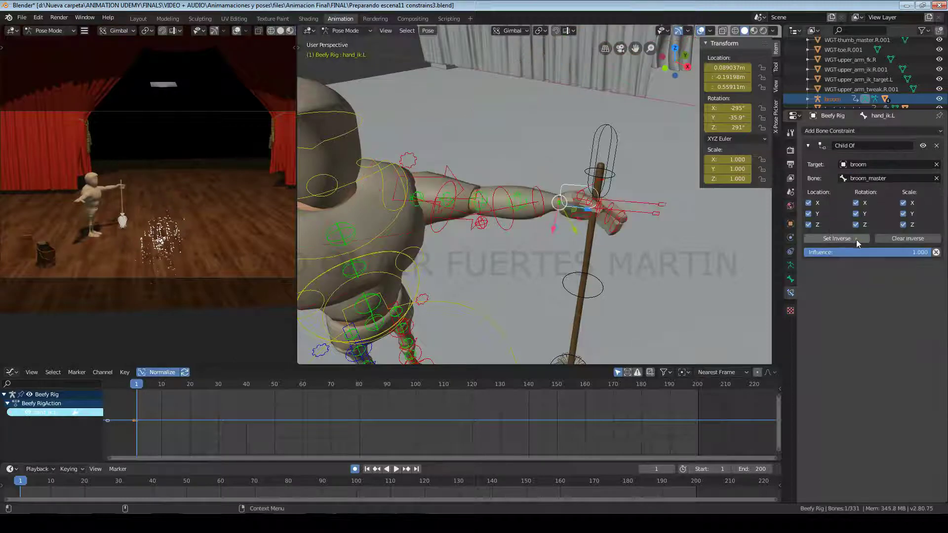
- Move and rotate the broom_master control to test that the left hand follows the broom
{"action": "key", "text": "g"}
{"action": "right_click", "coordinate": [568, 187]}
{"action": "left_click", "coordinate": [617, 142]}
{"action": "key", "text": "g"}
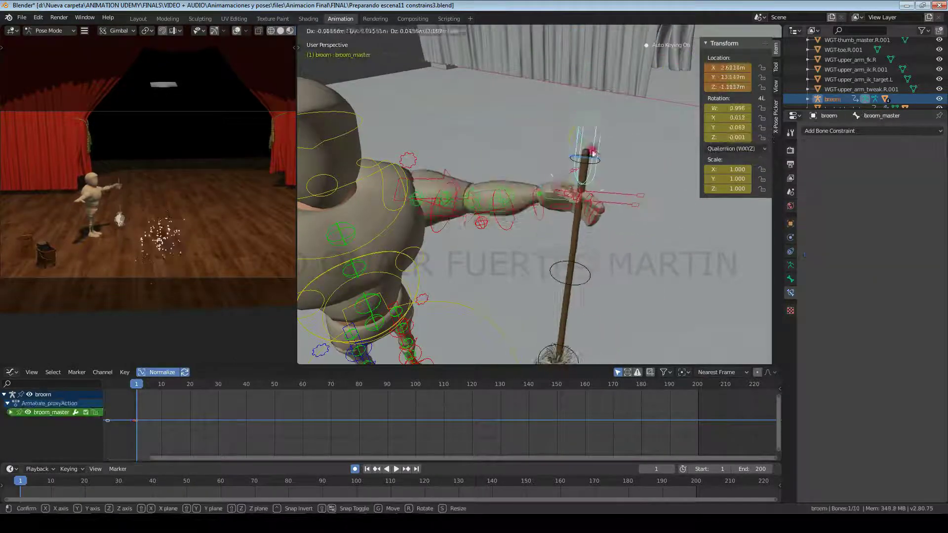
{"action": "left_click", "coordinate": [591, 147]}
{"action": "key", "text": "r"}
{"action": "left_click", "coordinate": [595, 130]}
{"action": "key", "text": "r"}
{"action": "key", "text": "r"}
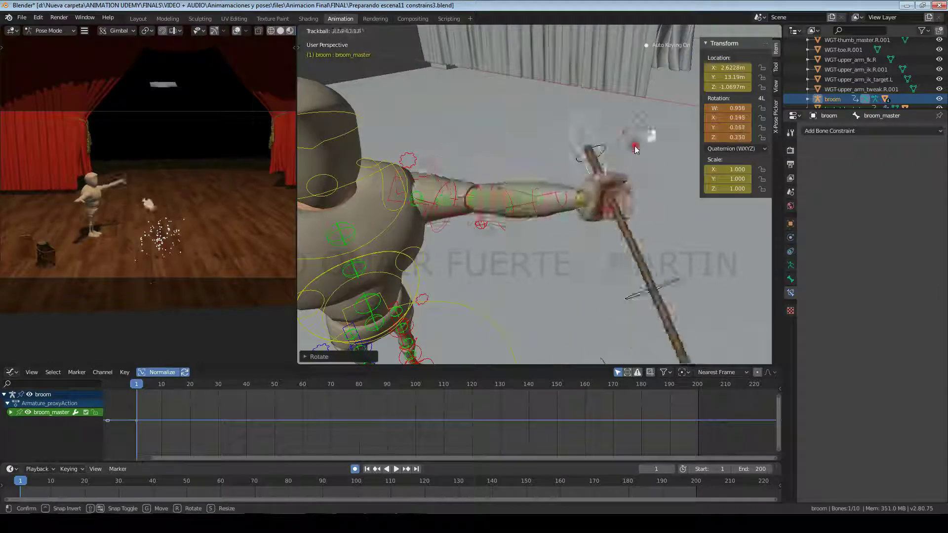
{"action": "left_click", "coordinate": [575, 159]}
- Reposition the hand_ik.L control on the broom handle, and move the broom_master control with the hand attached
{"action": "right_click", "coordinate": [544, 151]}
{"action": "key", "text": "g"}
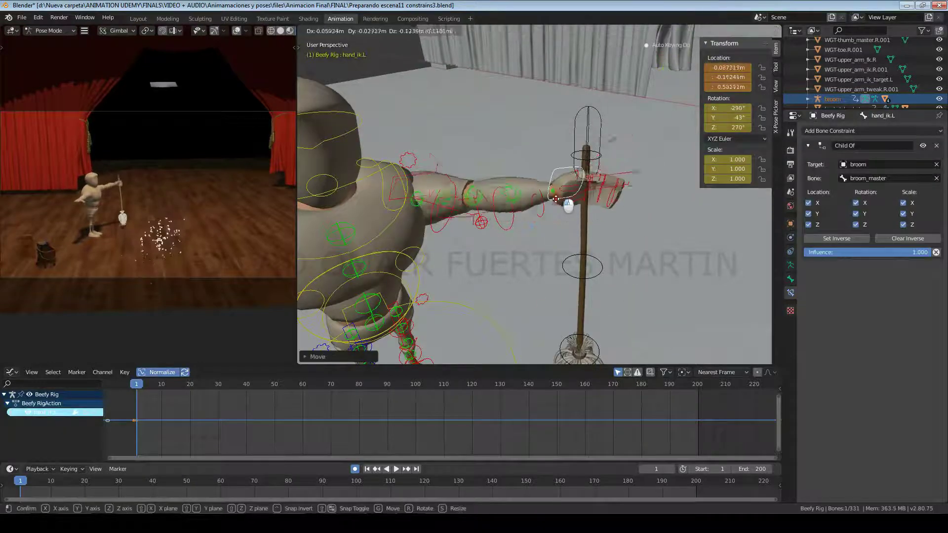
{"action": "left_click", "coordinate": [580, 211]}
{"action": "right_click", "coordinate": [583, 213]}
{"action": "key", "text": "g"}
{"action": "left_click", "coordinate": [613, 186]}
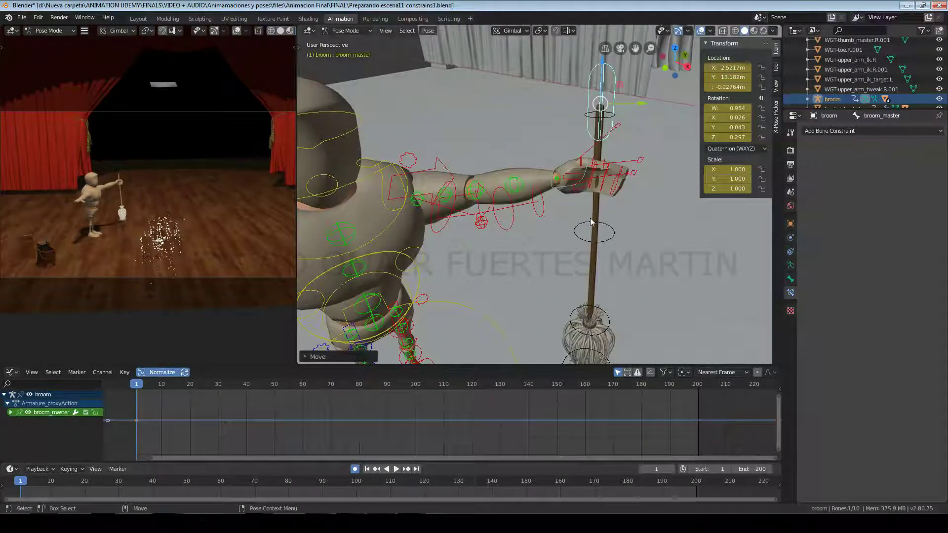
{"action": "key", "text": "ctrl+z"}
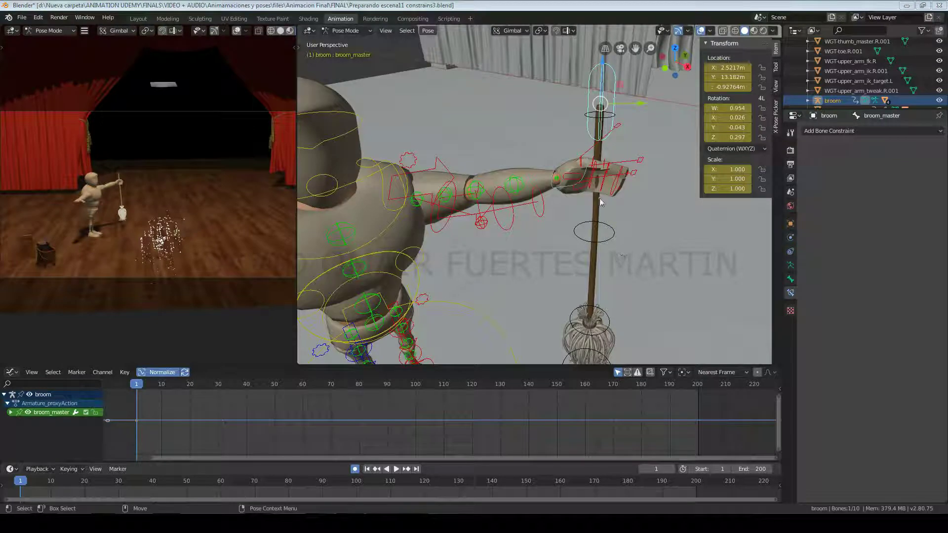
- Try deleting the Child Of constraint from hand_ik.L and moving the hand and broom separately
{"action": "right_click", "coordinate": [557, 188]}
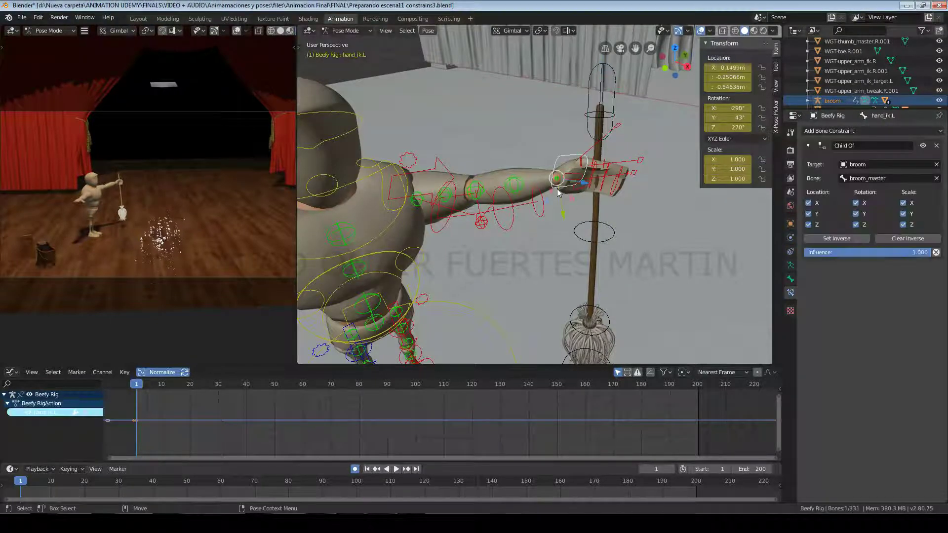
{"action": "left_click", "coordinate": [936, 146]}
{"action": "left_click_drag", "start_coordinate": [554, 217], "coordinate": [481, 126]}
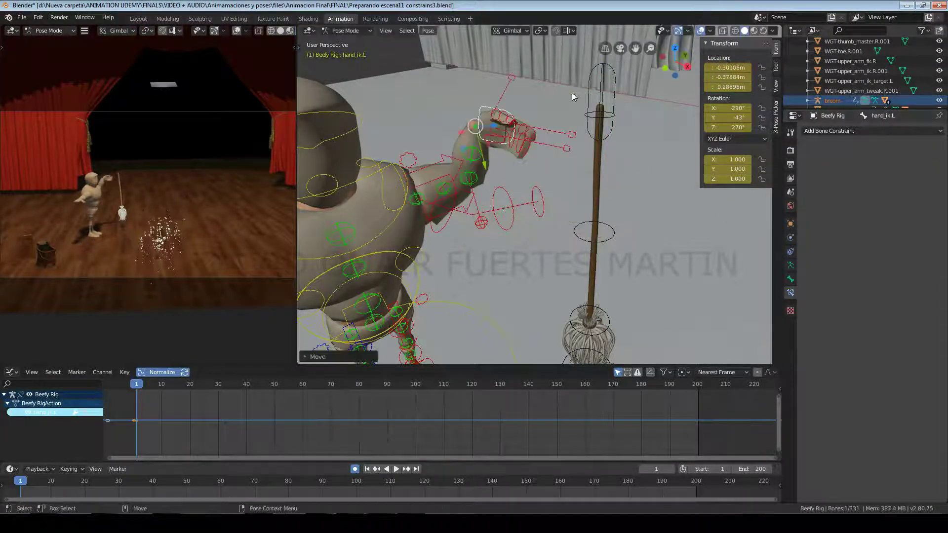
{"action": "left_click", "coordinate": [602, 105]}
{"action": "mouse_move", "coordinate": [602, 105]}
{"action": "left_mouse_down"}
{"action": "mouse_move", "coordinate": [608, 119]}
{"action": "mouse_move", "coordinate": [605, 111]}
{"action": "left_mouse_up"}
- Undo the separate hand and broom moves and the deletion of the Child Of constraint
{"action": "key", "text": "ctrl+z"}
{"action": "key", "text": "ctrl+z"}
{"action": "key", "text": "ctrl+z"}
{"action": "key", "text": "ctrl+z"}
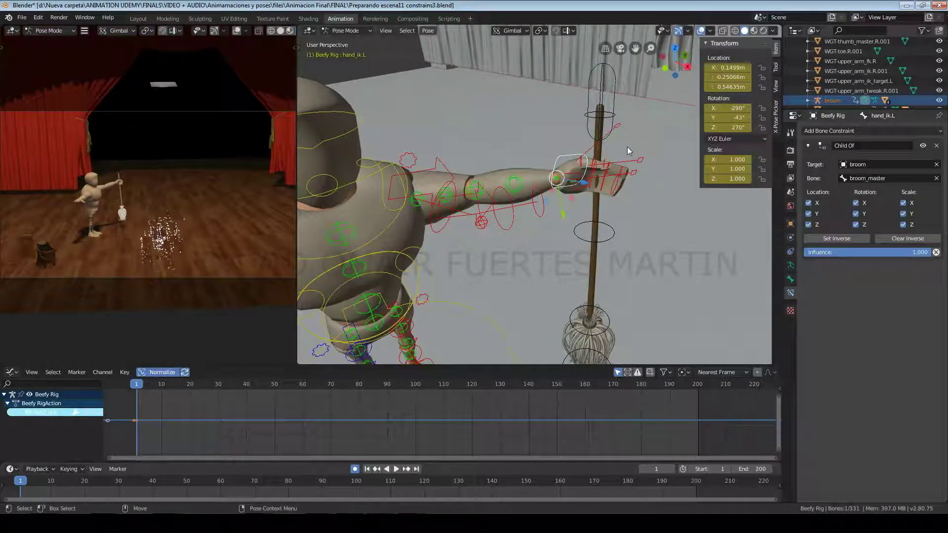
- Disable the Child Of constraint on hand_ik.L, and move the broom_master and left hand controls independently
{"action": "left_click", "coordinate": [923, 146]}
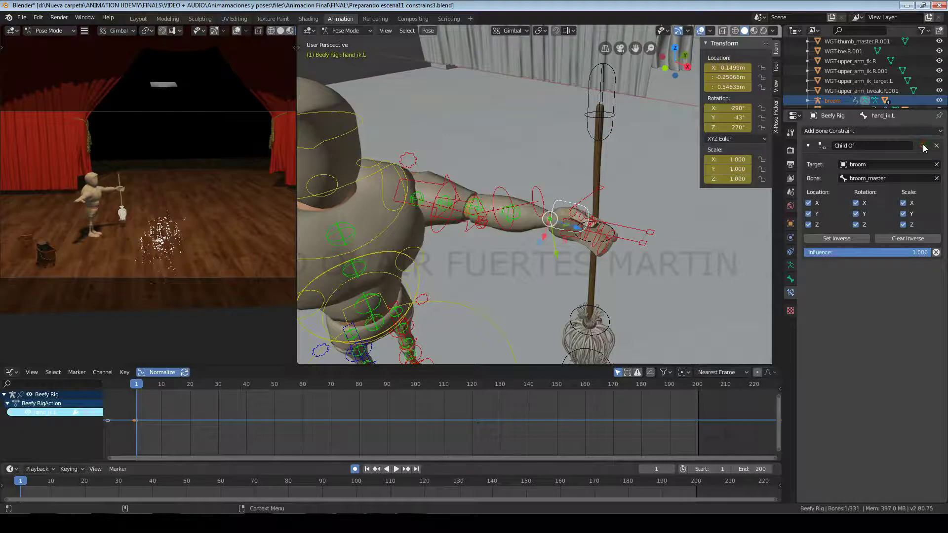
{"action": "left_click", "coordinate": [611, 99]}
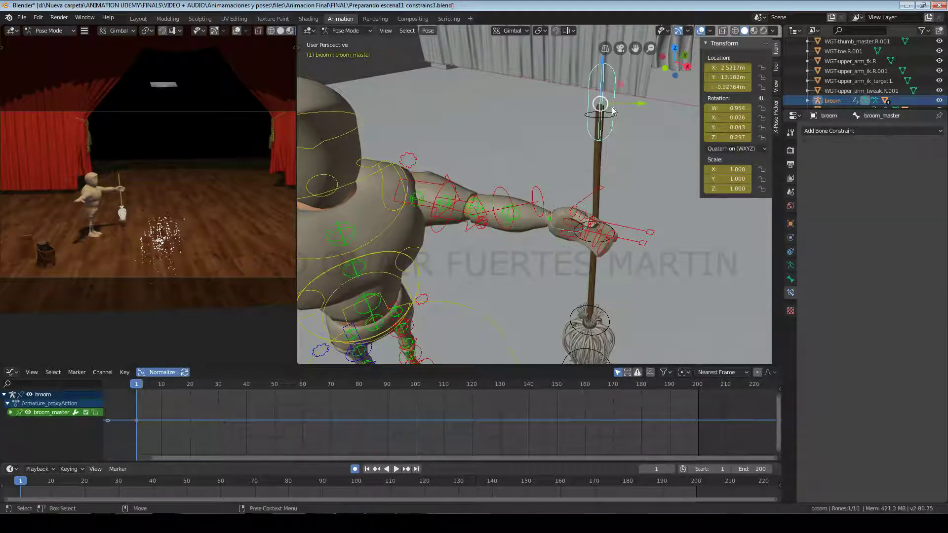
{"action": "left_click_drag", "start_coordinate": [600, 105], "coordinate": [636, 84]}
{"action": "key", "text": "Escape"}
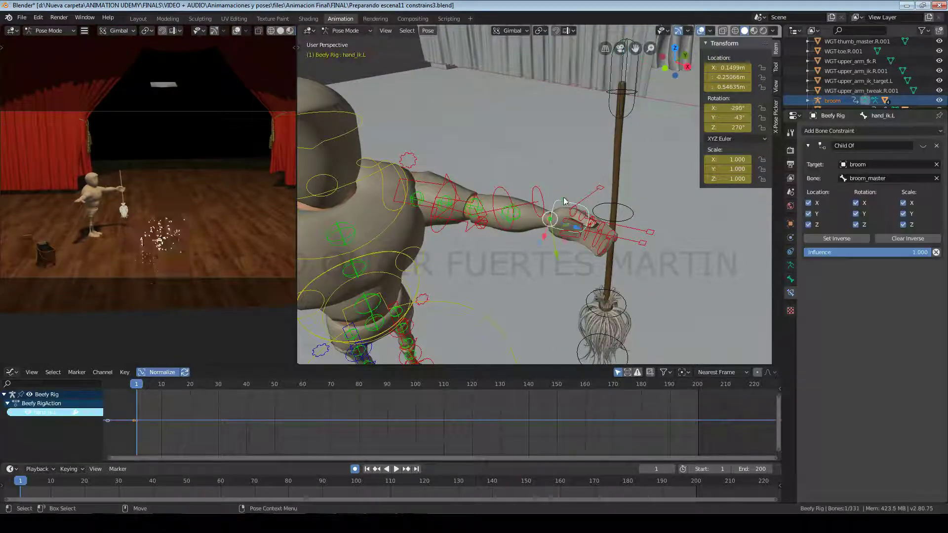
{"action": "left_click", "coordinate": [552, 219]}
{"action": "left_click_drag", "start_coordinate": [552, 219], "coordinate": [523, 134]}
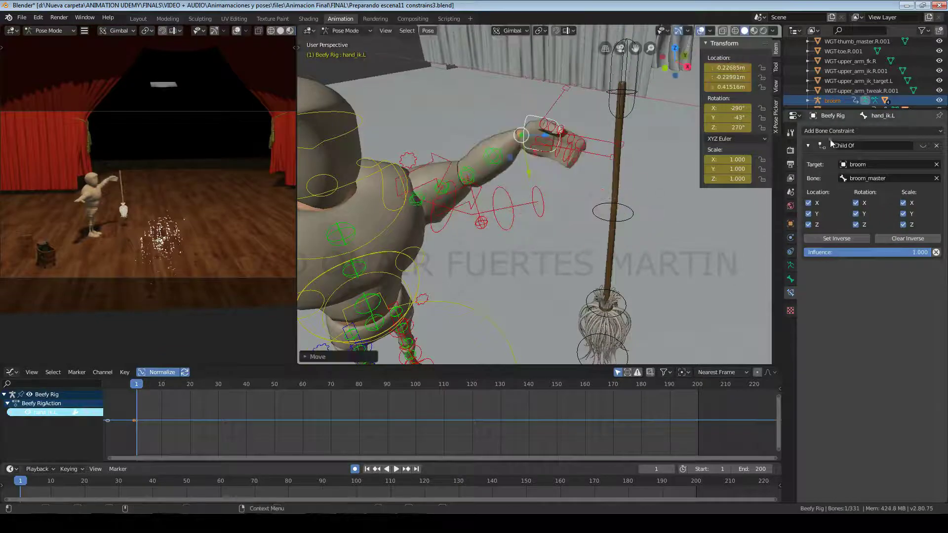
- Re-enable the Child Of constraint on hand_ik.L and move the left hand back onto the broom handle
{"action": "left_click", "coordinate": [923, 146]}
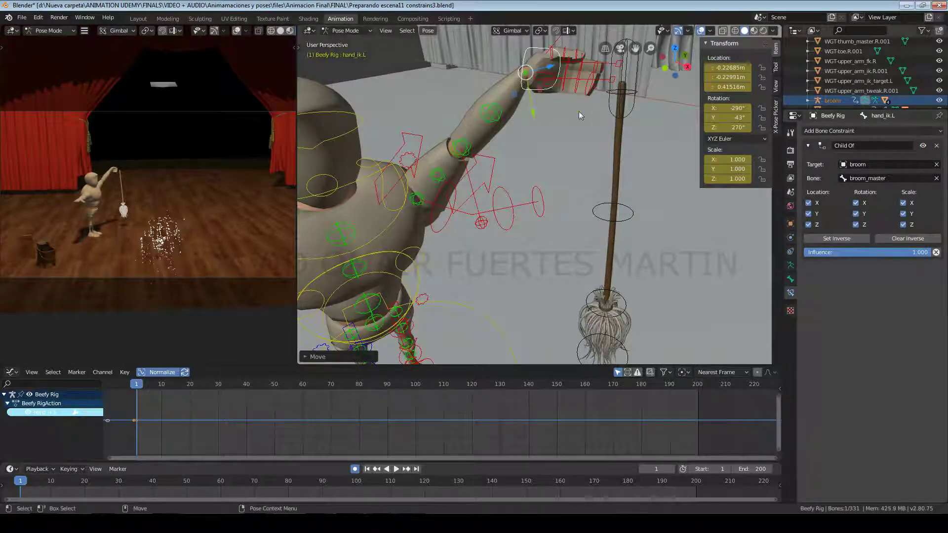
{"action": "left_click_drag", "start_coordinate": [527, 74], "coordinate": [564, 151]}
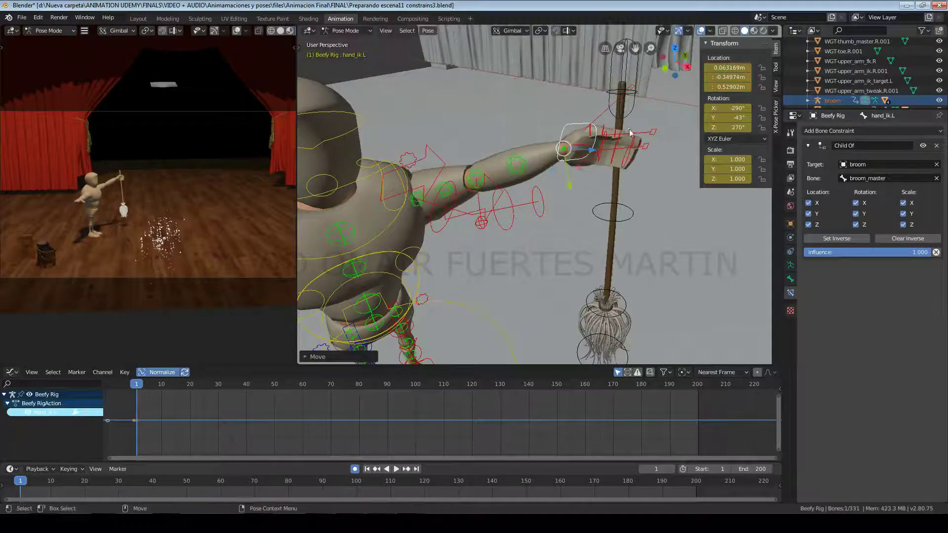
- Move the broom_master control to test that the constrained left hand follows the broom
{"action": "left_click", "coordinate": [632, 103]}
{"action": "key", "text": "g"}
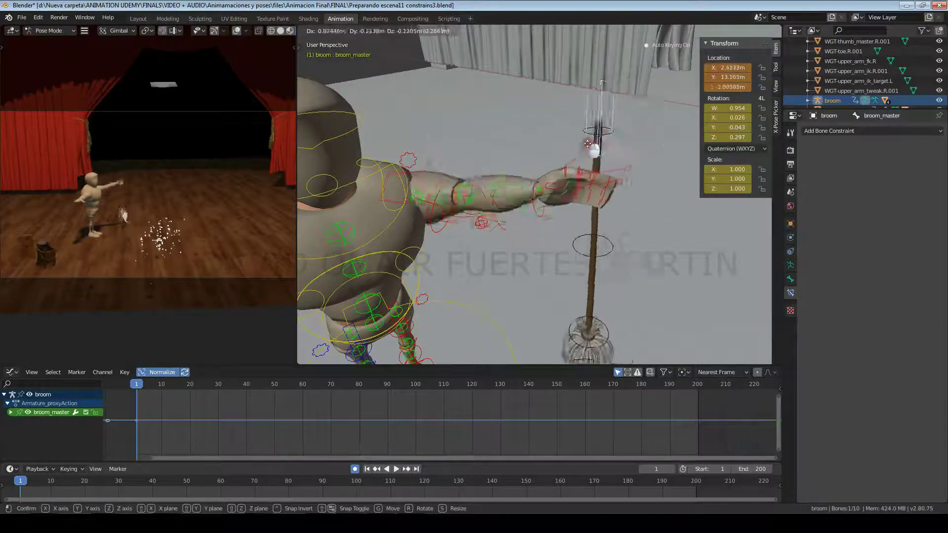
{"action": "left_click", "coordinate": [689, 165]}
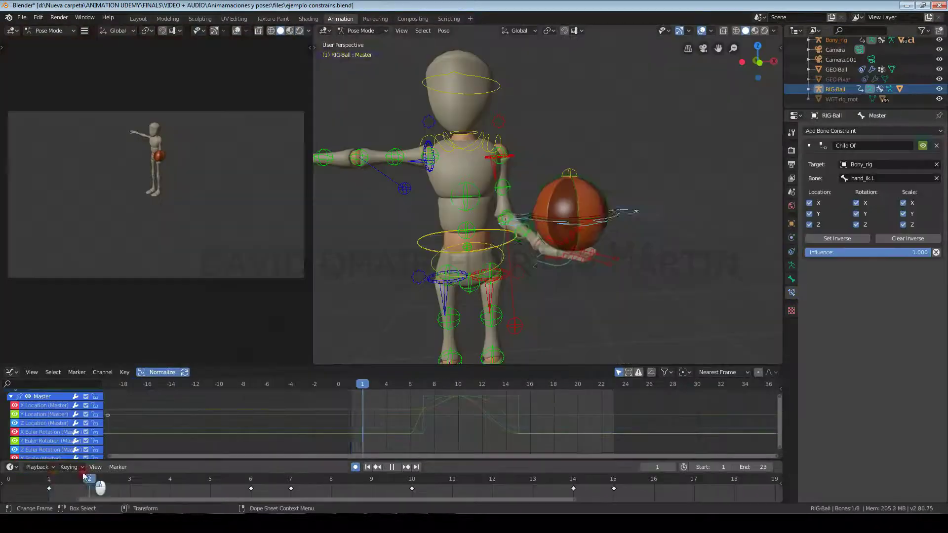
- Play and scrub the ball example from frame 1 to 15 to examine how the ball leaves and returns to the hand
{"action": "left_click_drag", "start_coordinate": [84, 475], "coordinate": [291, 486]}
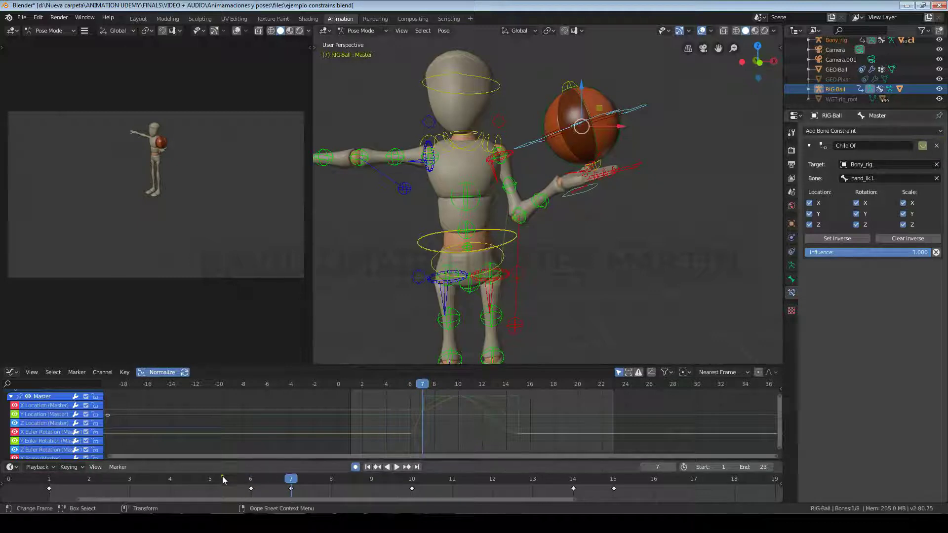
{"action": "key", "text": "space"}
{"action": "left_click_drag", "start_coordinate": [282, 483], "coordinate": [612, 493]}
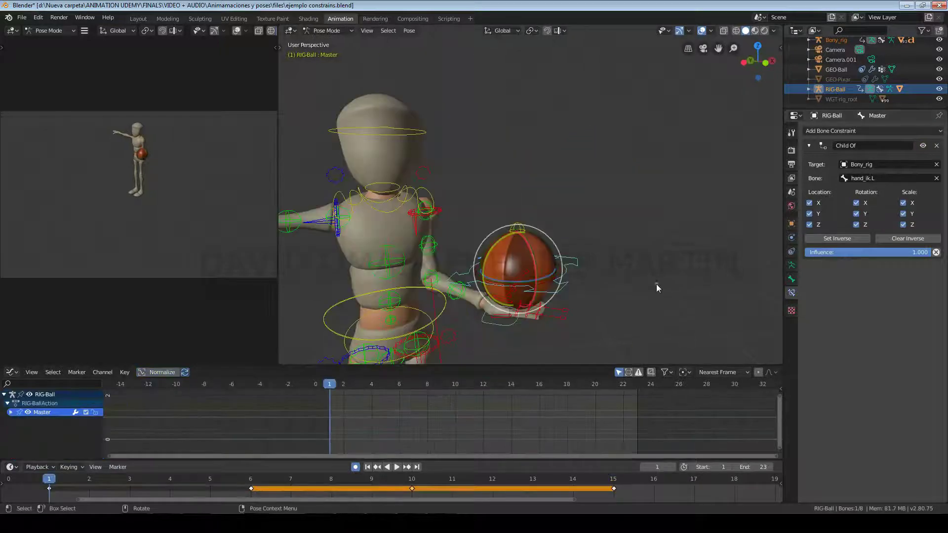
- Keyframe the enabled state of the ball Master bone's Child Of constraint at frame 1
{"action": "key", "text": "Down"}
{"action": "key", "text": "Up"}
{"action": "key", "text": "Up"}
{"action": "key", "text": "Up"}
{"action": "key", "text": "Up"}
{"action": "key", "text": "Down"}
{"action": "key", "text": "Down"}
{"action": "key", "text": "Down"}
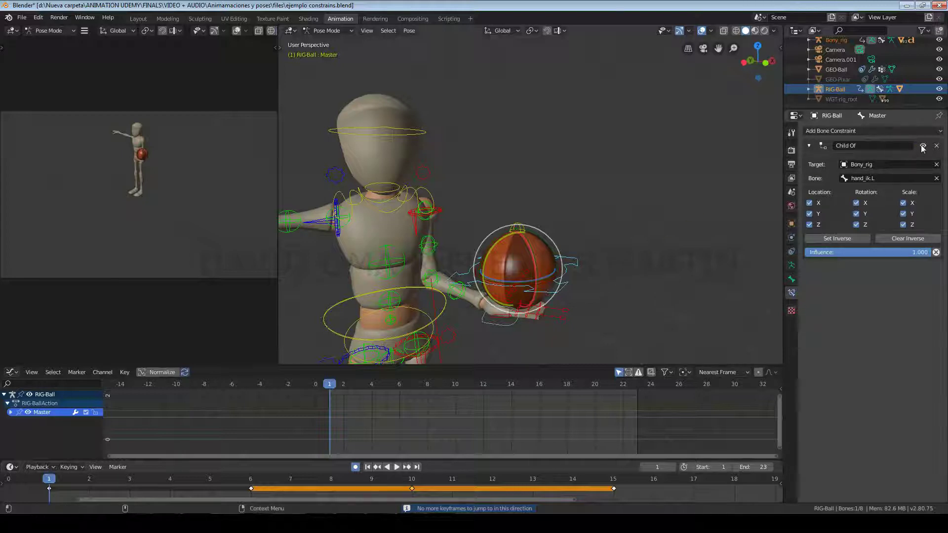
{"action": "key", "text": "i"}
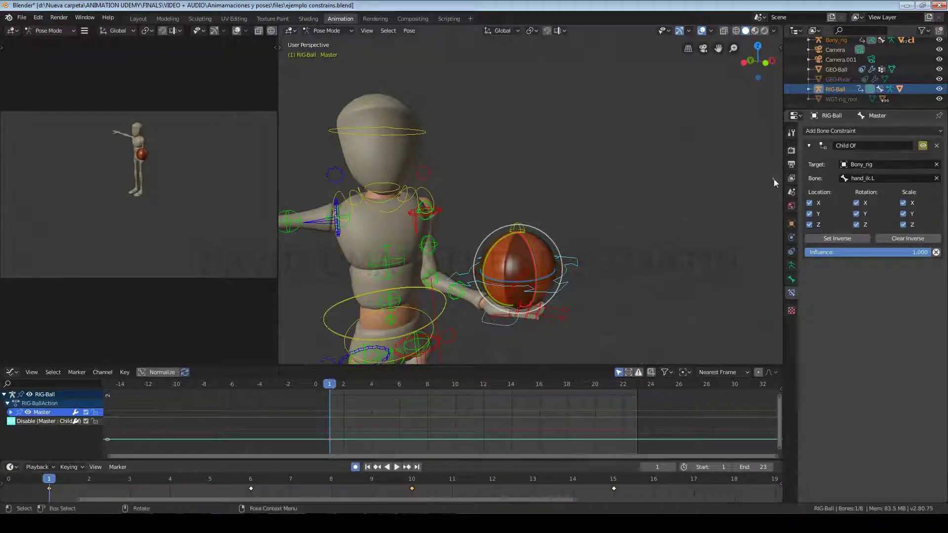
- Disable the ball's Child Of constraint at frame 7 and move the ball back onto the raised hand
{"action": "key", "text": "space"}
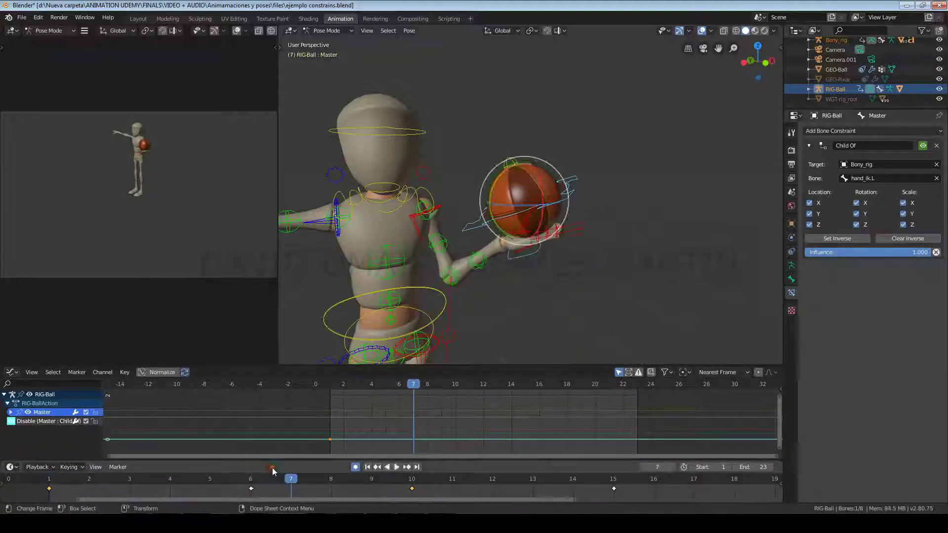
{"action": "key", "text": "space"}
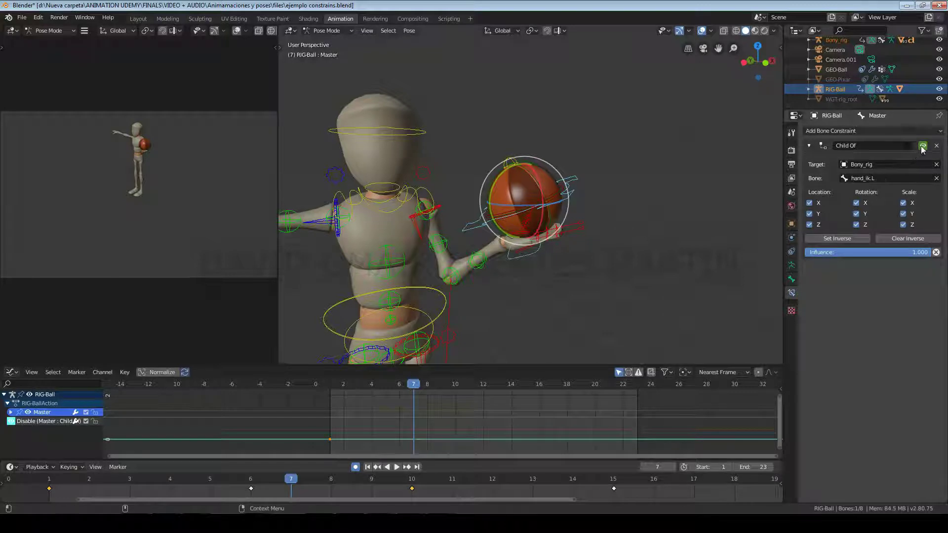
{"action": "left_click", "coordinate": [922, 146]}
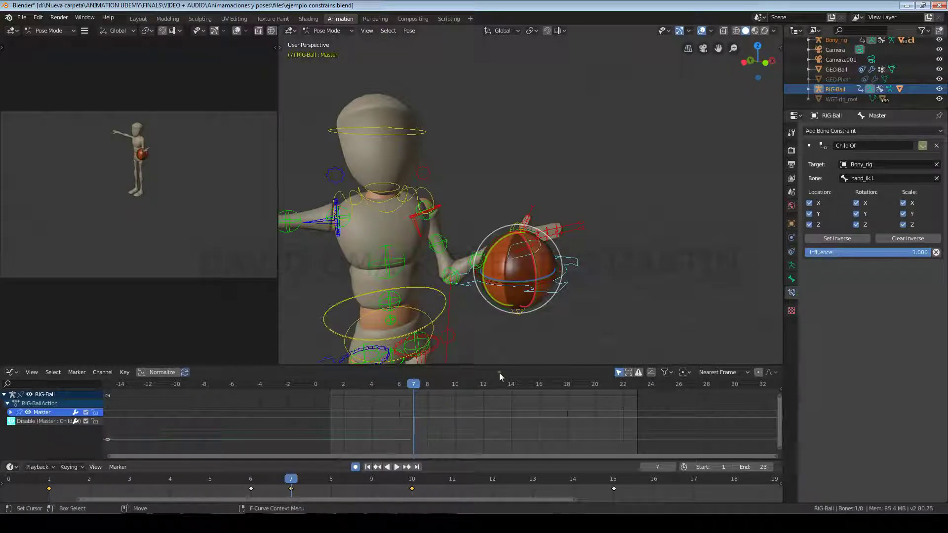
{"action": "key", "text": "w"}
{"action": "left_click", "coordinate": [522, 273]}
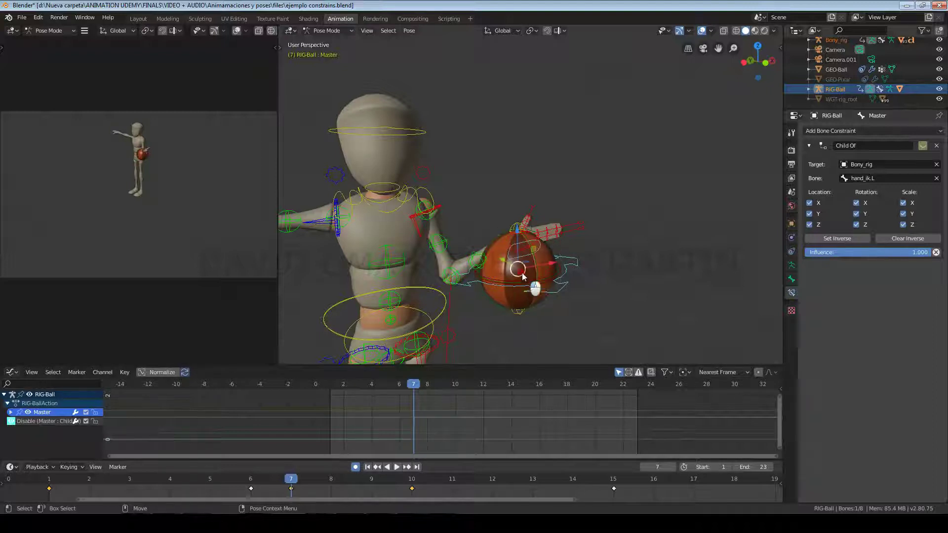
{"action": "left_click_drag", "start_coordinate": [522, 273], "coordinate": [527, 217]}
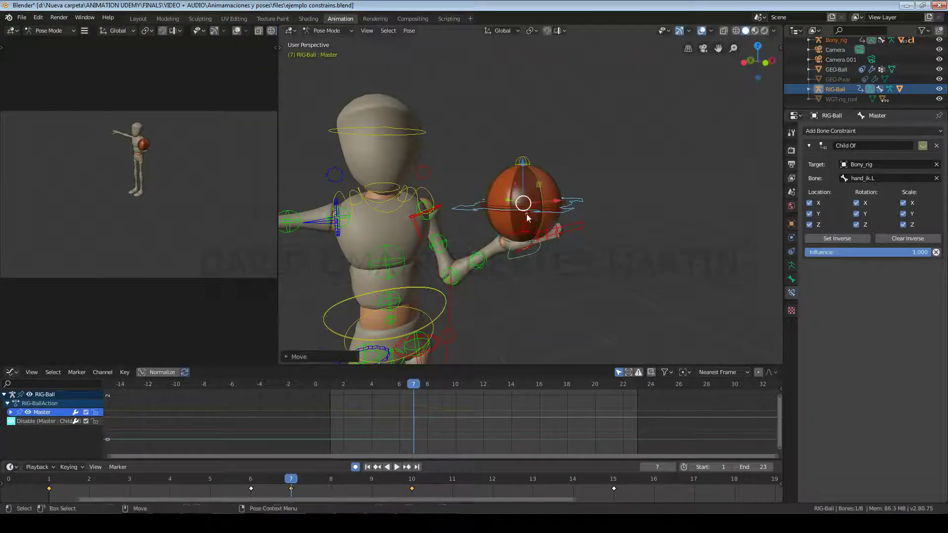
{"action": "mouse_move", "coordinate": [561, 274]}
{"action": "middle_mouse_down"}
{"action": "mouse_move", "coordinate": [486, 284]}
{"action": "mouse_move", "coordinate": [560, 274]}
{"action": "middle_mouse_up"}
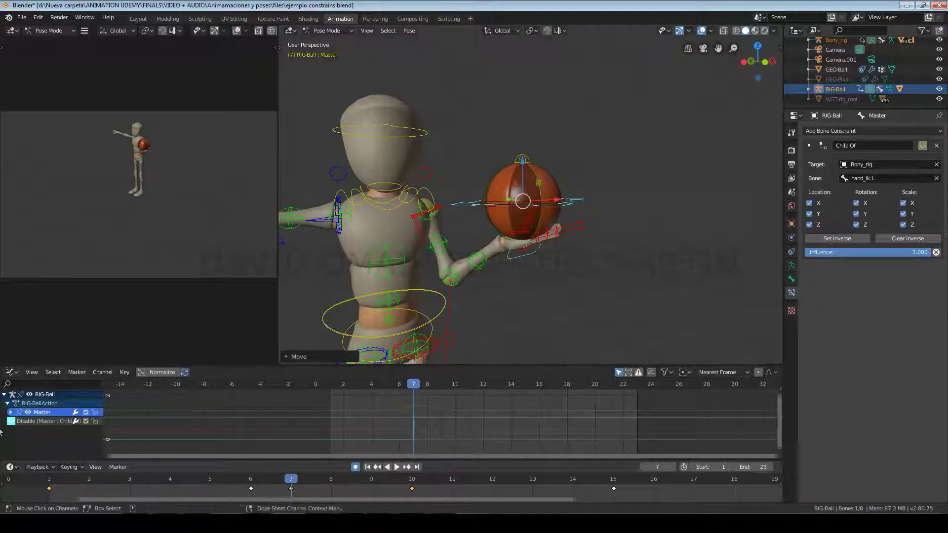
- Select the Child Of constraint's Disable curve and nudge its keyframe at frame 7
{"action": "left_click", "coordinate": [32, 423]}
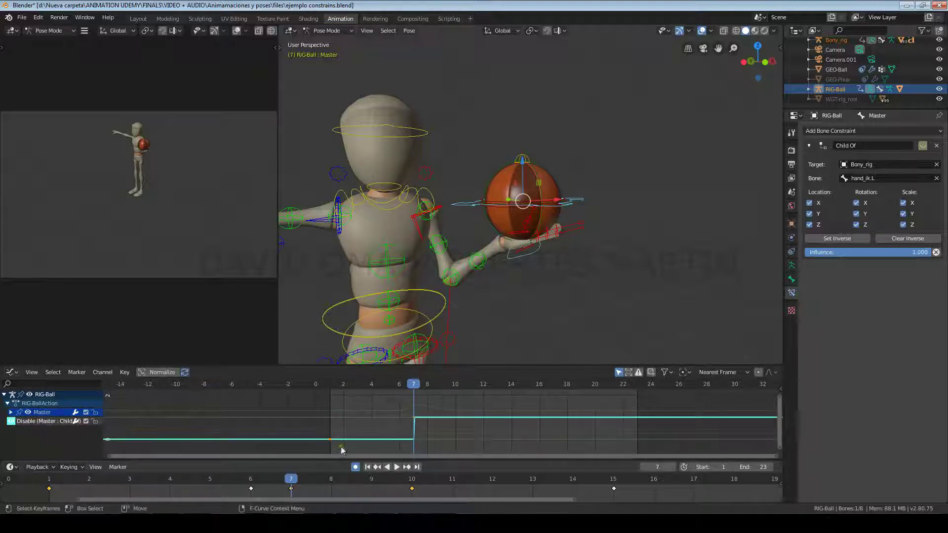
{"action": "left_click", "coordinate": [420, 418]}
{"action": "key", "text": "g"}
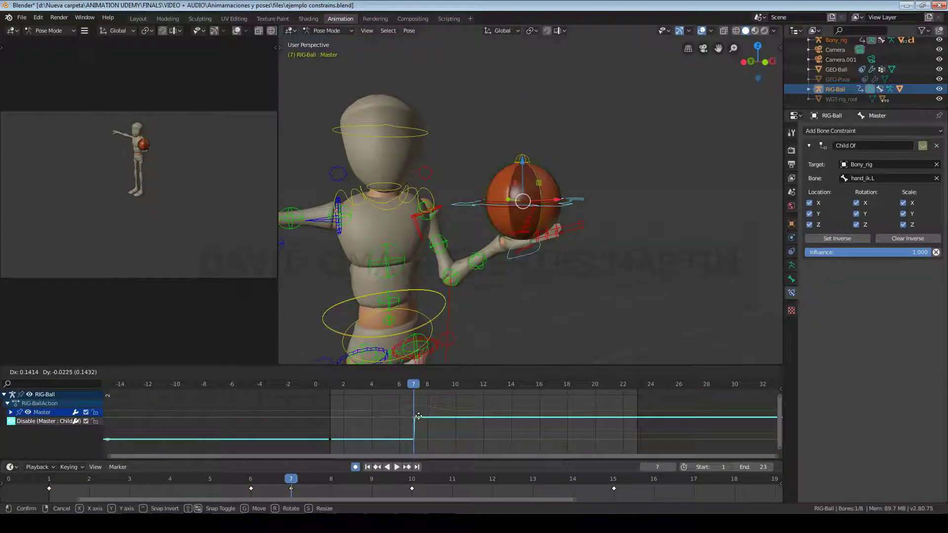
{"action": "left_click", "coordinate": [418, 417]}
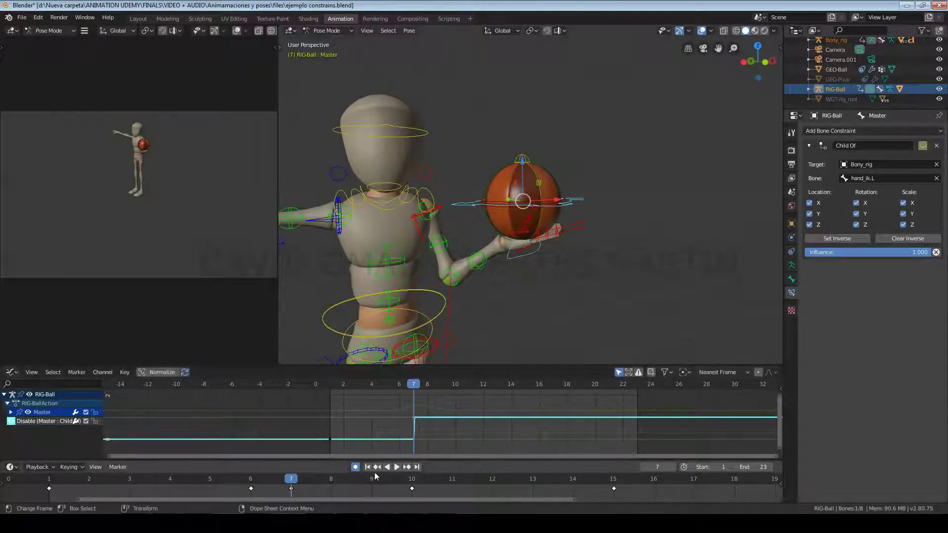
- Raise the ball into the air at frame 10 and re-enable its Child Of constraint at frame 15
{"action": "left_click_drag", "start_coordinate": [296, 483], "coordinate": [414, 486]}
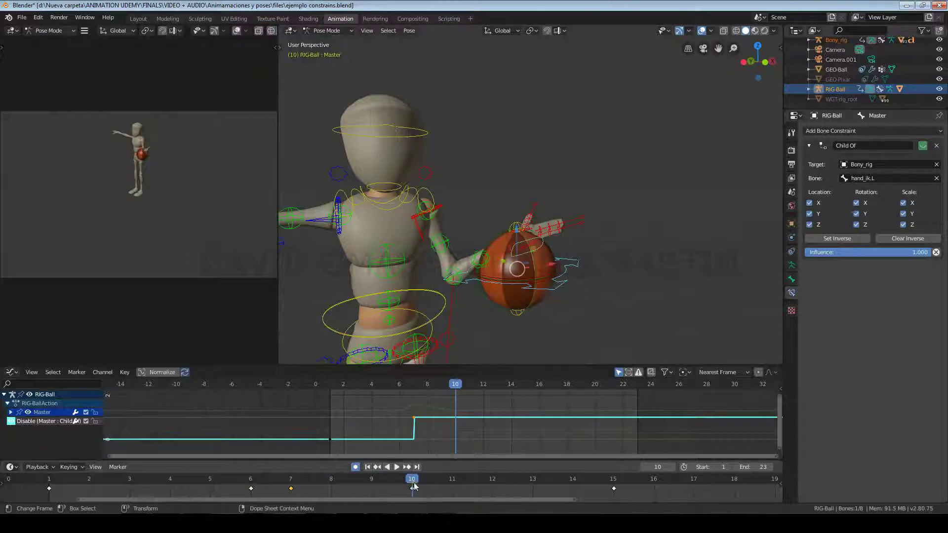
{"action": "left_click_drag", "start_coordinate": [518, 232], "coordinate": [517, 47]}
{"action": "left_click_drag", "start_coordinate": [302, 480], "coordinate": [612, 478]}
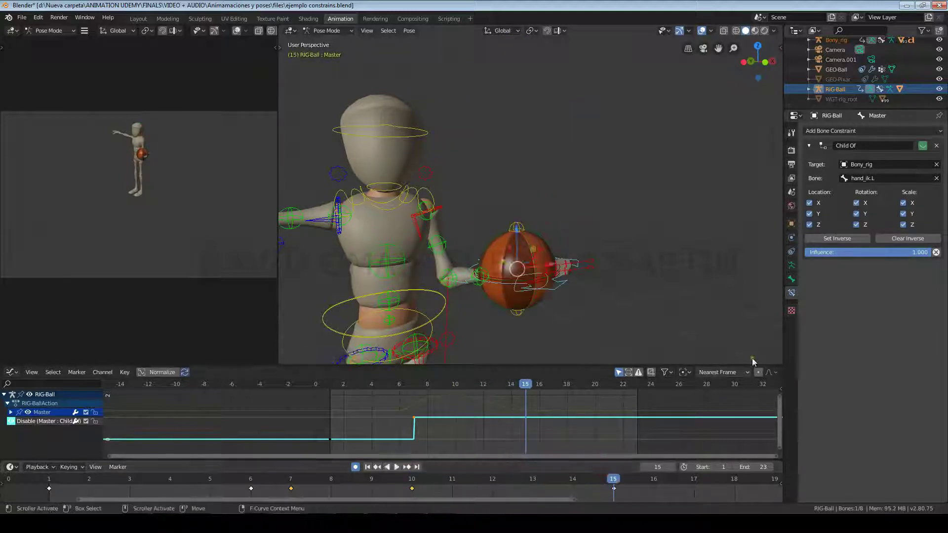
{"action": "left_click", "coordinate": [924, 146]}
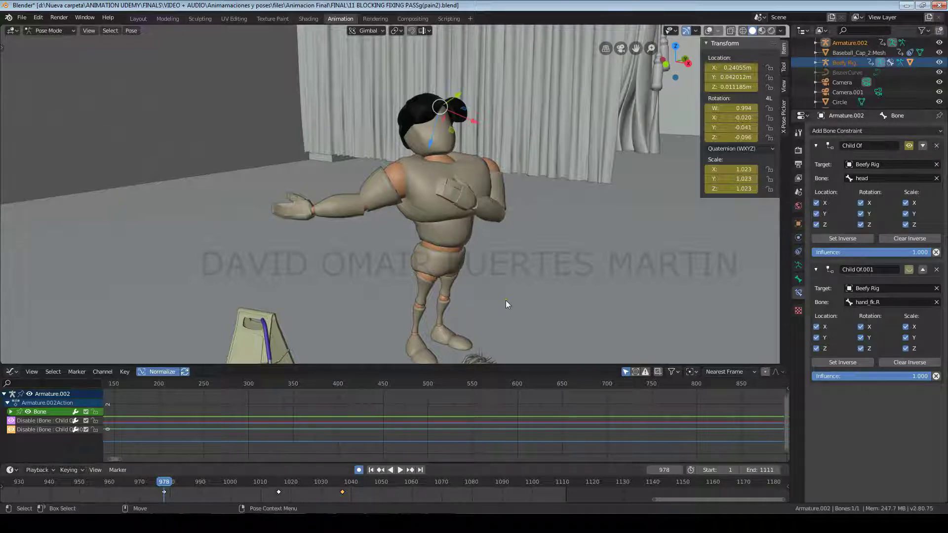
- Step through the hat's keyframes at 978, 1016 and 1037 to compare the enabled states of its head and hand_fk.R Child Of constraints
{"action": "key", "text": "Up"}
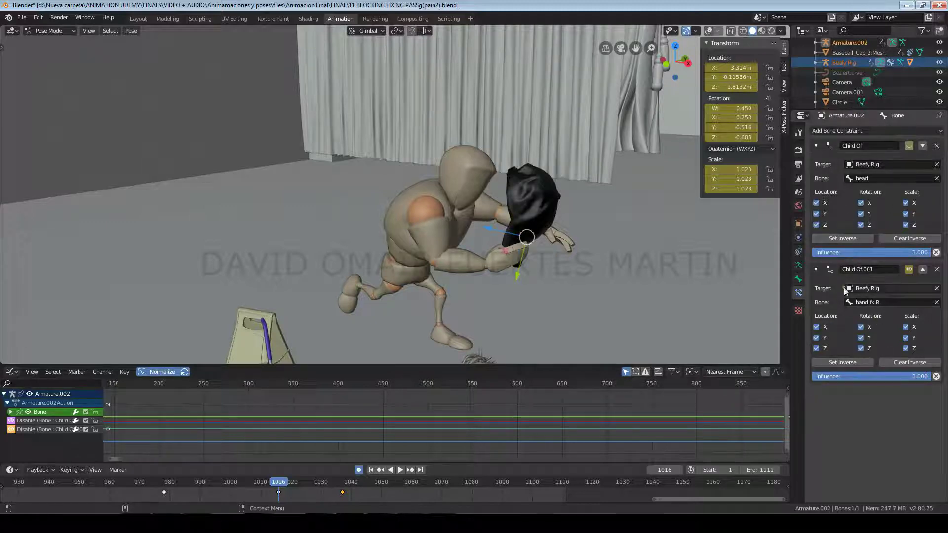
{"action": "key", "text": "Down"}
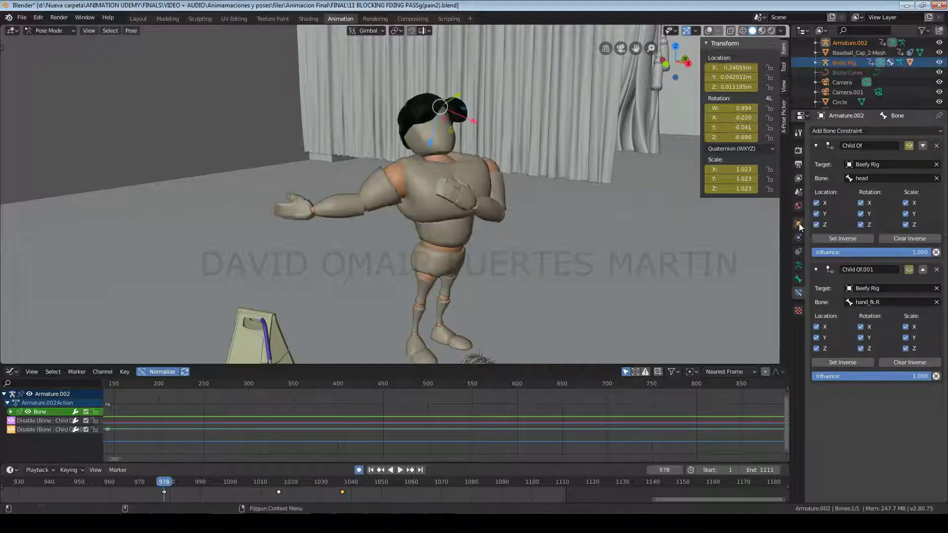
{"action": "left_click", "coordinate": [908, 146]}
{"action": "key", "text": "Up"}
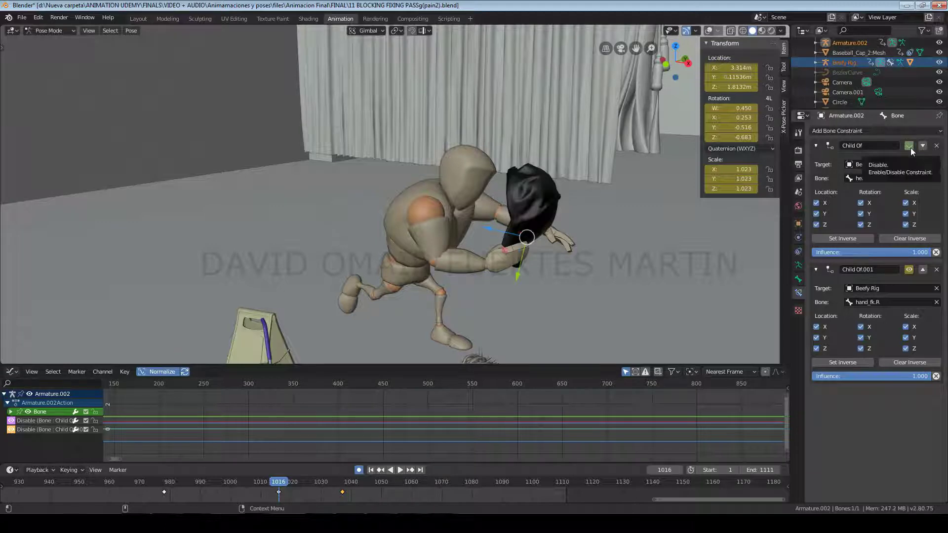
{"action": "key", "text": "Up"}
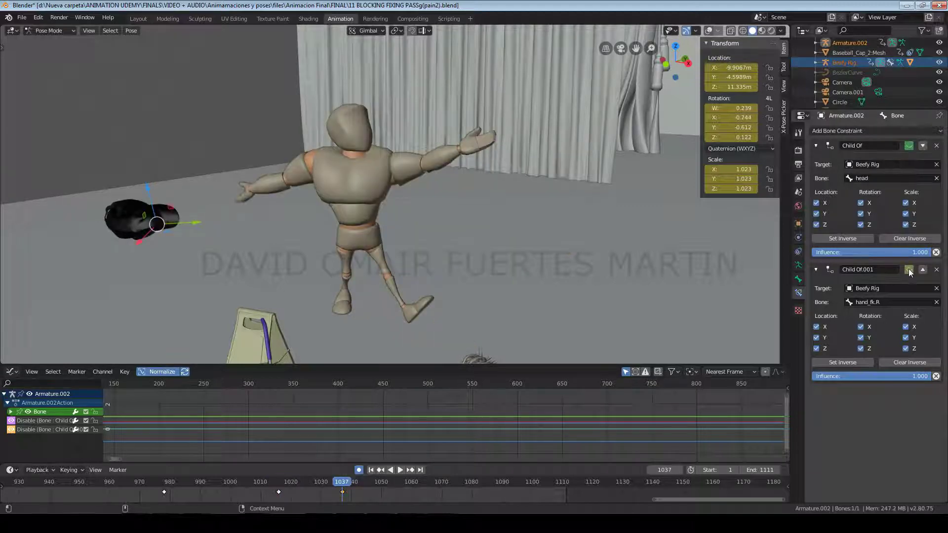
{"action": "key", "text": "Down"}
{"action": "key", "text": "Down"}
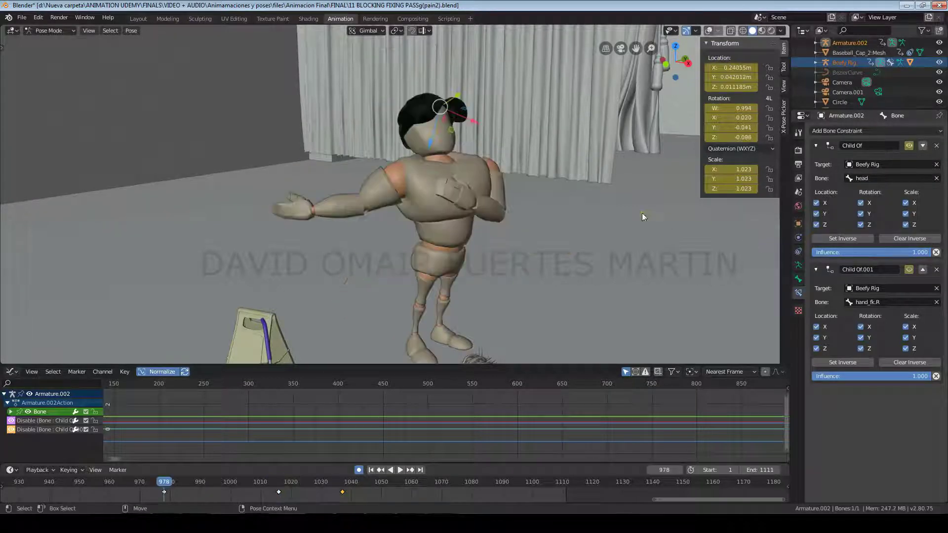
{"action": "key", "text": "Up"}
{"action": "key", "text": "Down"}
{"action": "key", "text": "Up"}
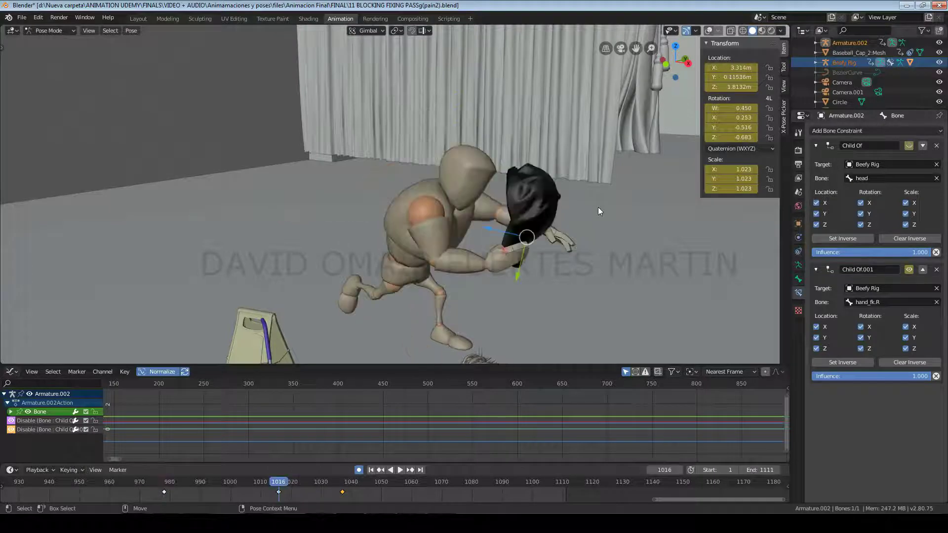
{"action": "key", "text": "Up"}
{"action": "key", "text": "Down"}
{"action": "key", "text": "Down"}
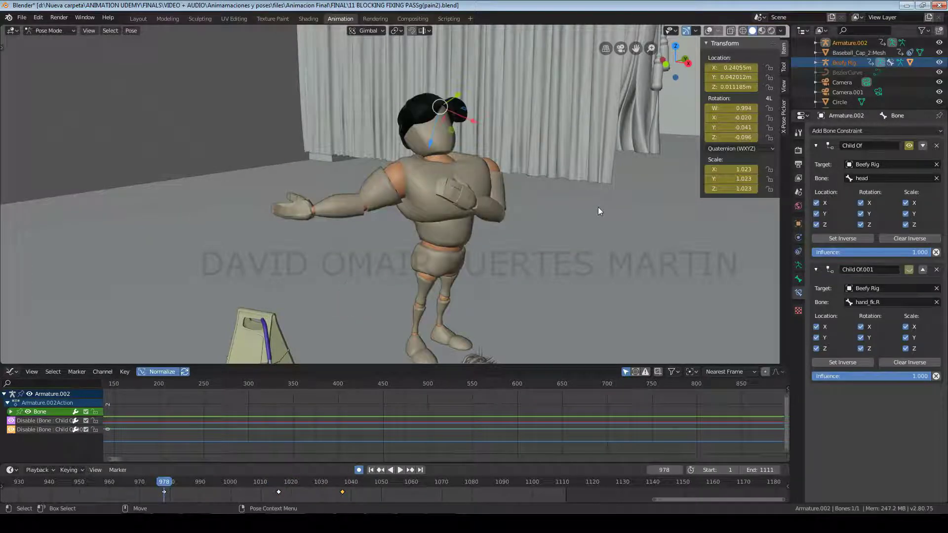
{"action": "key", "text": "Up"}
{"action": "key", "text": "Up"}
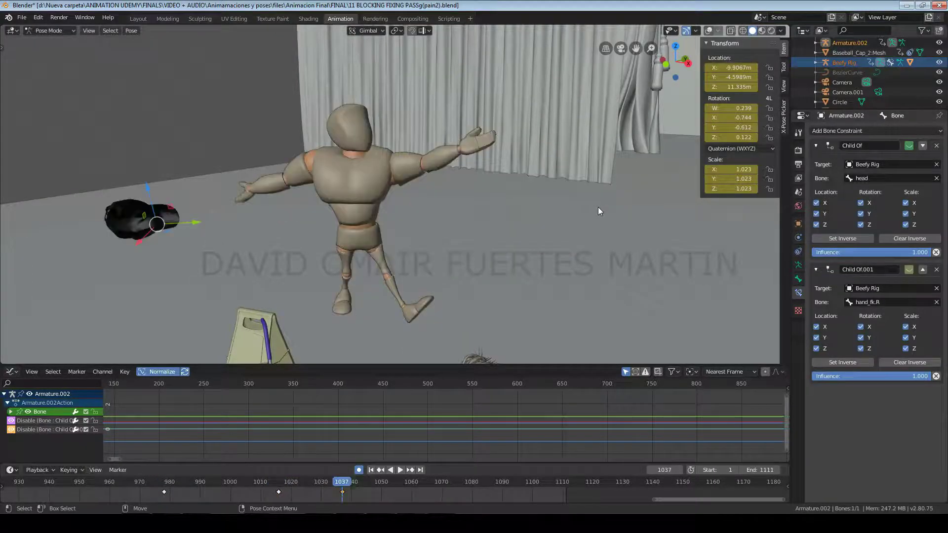
- Try enabling both of the hat's Child Of constraints together at frames 1016 and 978, reverting each change
{"action": "key", "text": "Down"}
{"action": "left_click", "coordinate": [909, 146]}
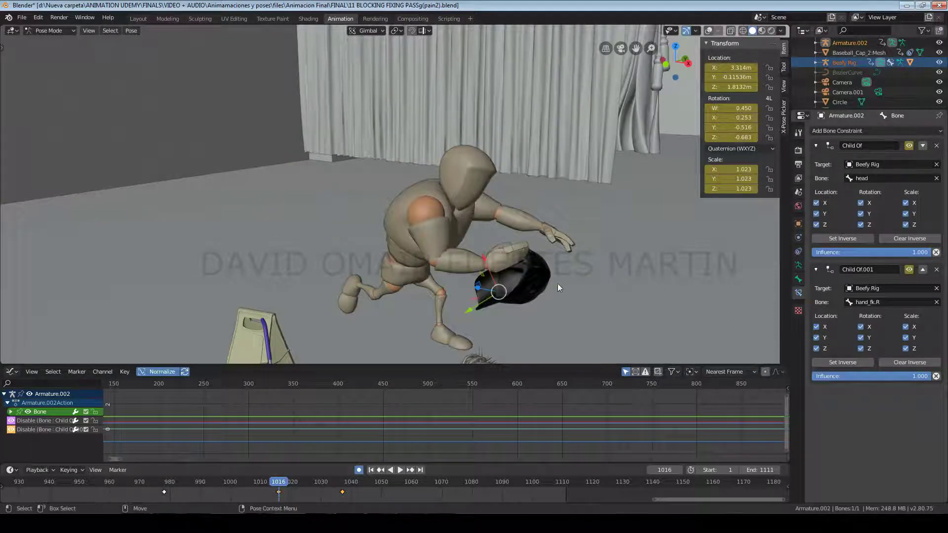
{"action": "key", "text": "ctrl+z"}
{"action": "key", "text": "Down"}
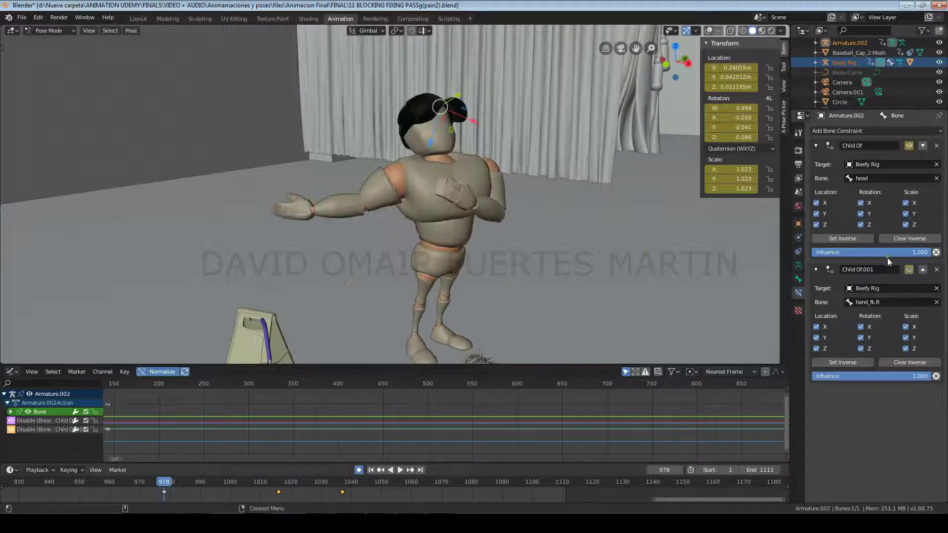
{"action": "left_click", "coordinate": [909, 269]}
{"action": "left_click", "coordinate": [908, 269]}
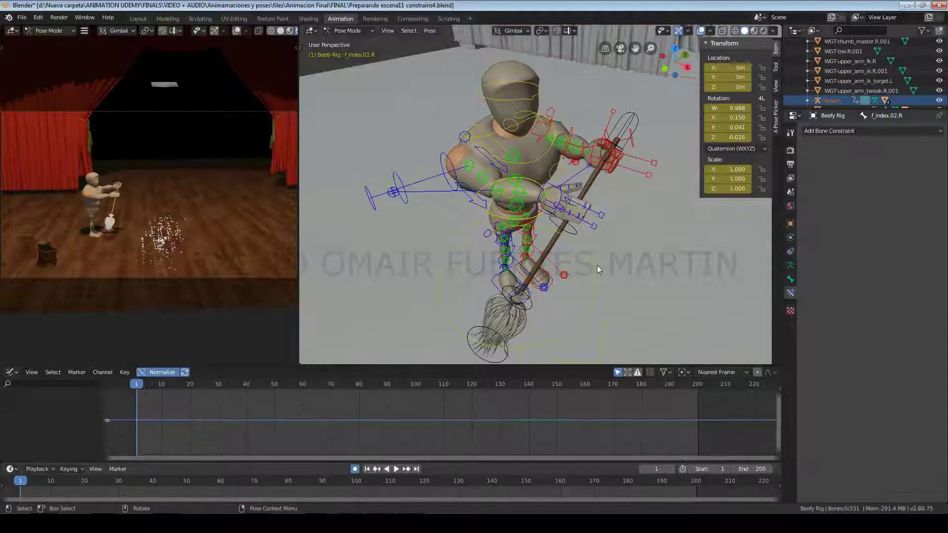
- Try moving hand_ik.R and hand_ik.L separately from the broom, and undo both moves
{"action": "left_click", "coordinate": [546, 196]}
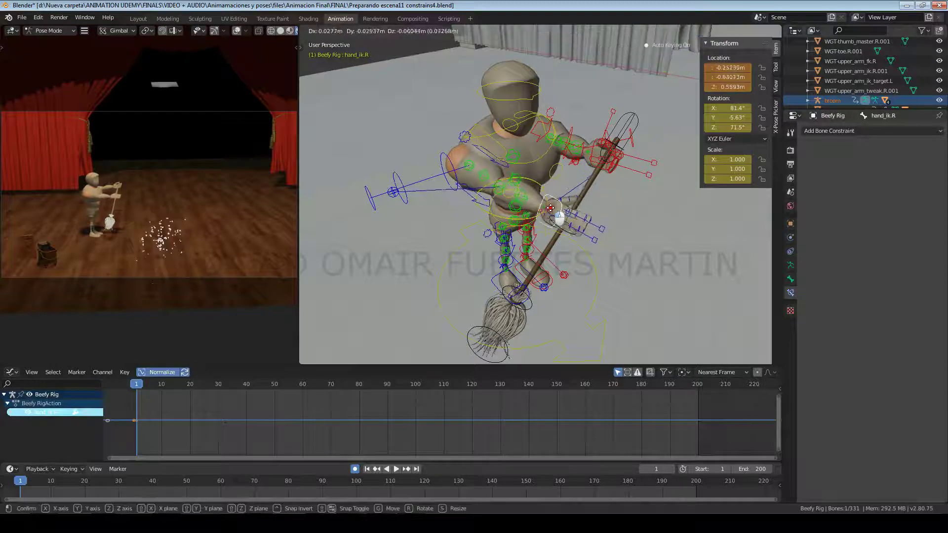
{"action": "left_click", "coordinate": [592, 156]}
{"action": "key", "text": "g"}
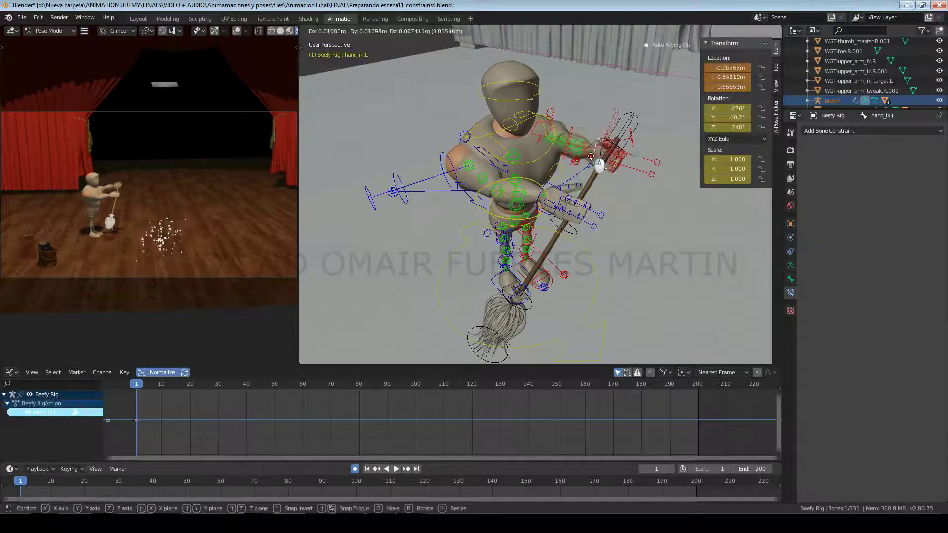
{"action": "left_click", "coordinate": [589, 155]}
{"action": "key", "text": "ctrl+z"}
{"action": "key", "text": "ctrl+z"}
- Add a single-bone armature at the world origin in Object Mode and hide all other objects
{"action": "left_click", "coordinate": [360, 32]}
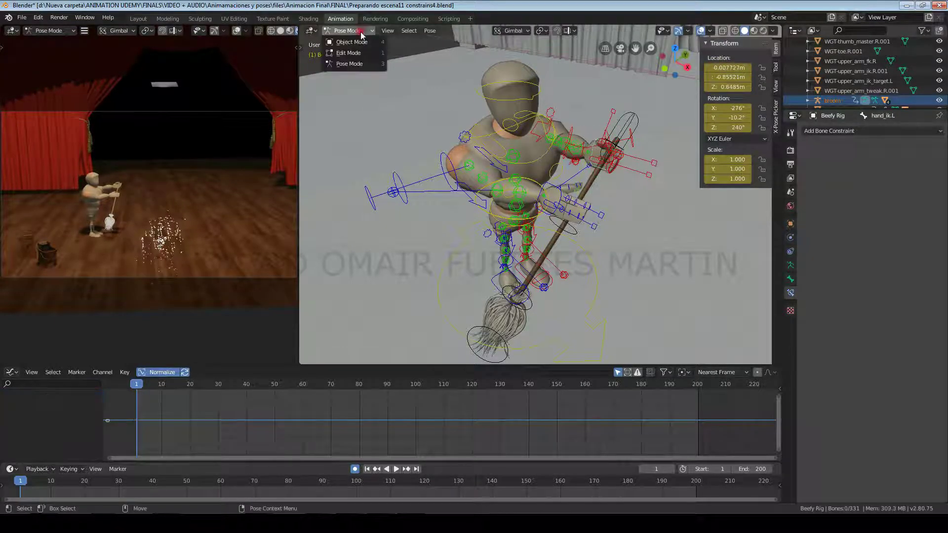
{"action": "left_click", "coordinate": [368, 43]}
{"action": "left_click", "coordinate": [411, 81]}
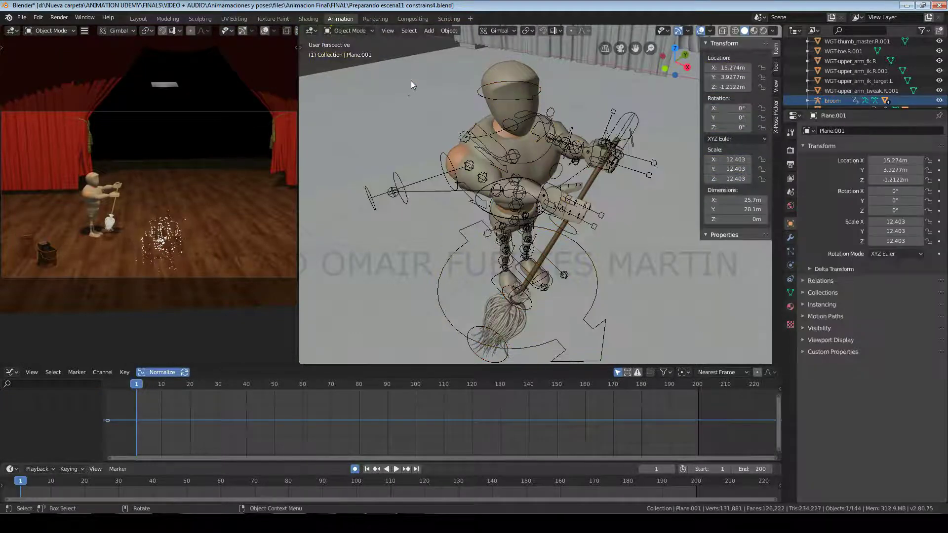
{"action": "left_click", "coordinate": [428, 30]}
{"action": "left_click", "coordinate": [472, 105]}
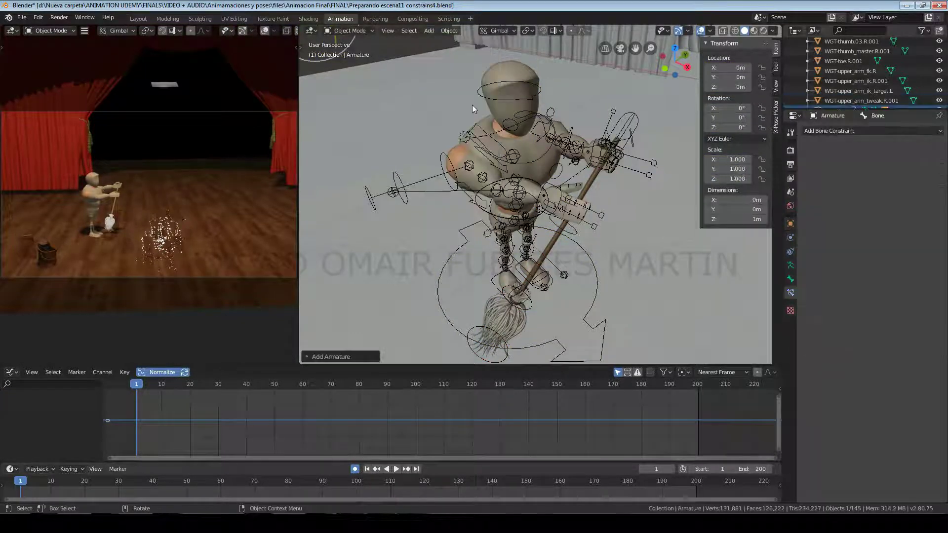
{"action": "key", "text": "shift+h"}
{"action": "middle_click_drag", "start_coordinate": [471, 104], "coordinate": [597, 213]}
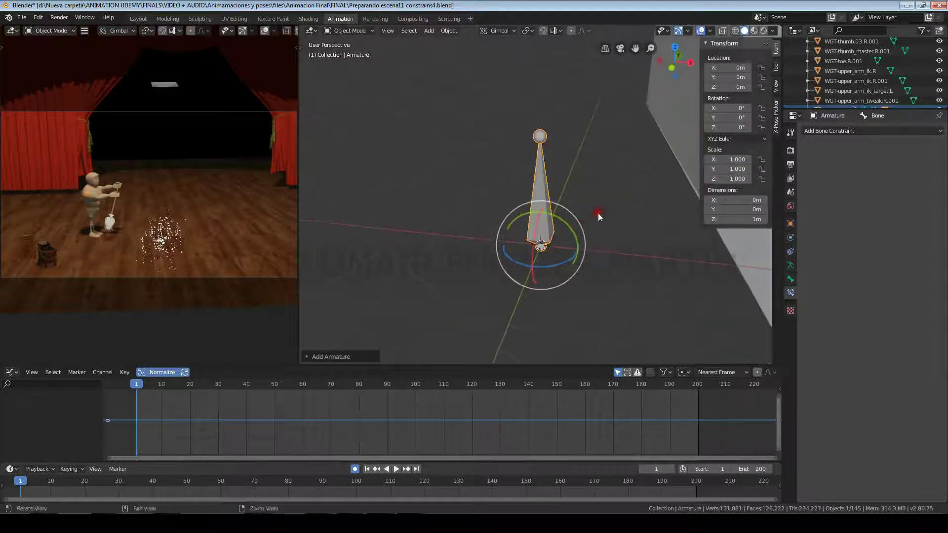
- Rotate the new armature freely around its base with trackball rotation to about X -3.42°, Y -3.94°, Z 31.9°
{"action": "key", "text": "r"}
{"action": "left_click", "coordinate": [575, 197]}
{"action": "key", "text": "r"}
{"action": "key", "text": "r"}
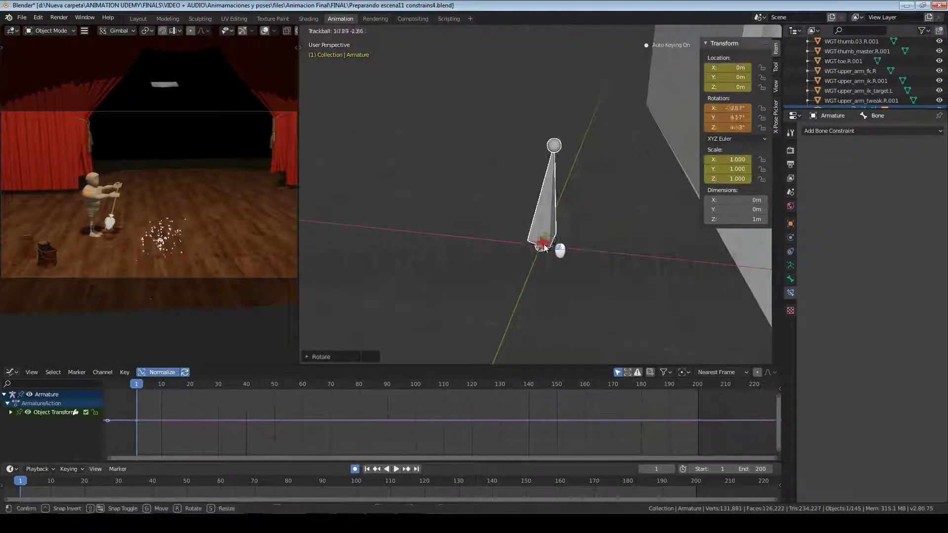
{"action": "left_click_drag", "start_coordinate": [532, 238], "coordinate": [540, 221]}
{"action": "middle_click_drag", "start_coordinate": [563, 233], "coordinate": [645, 257]}
{"action": "left_click_drag", "start_coordinate": [545, 216], "coordinate": [567, 261]}
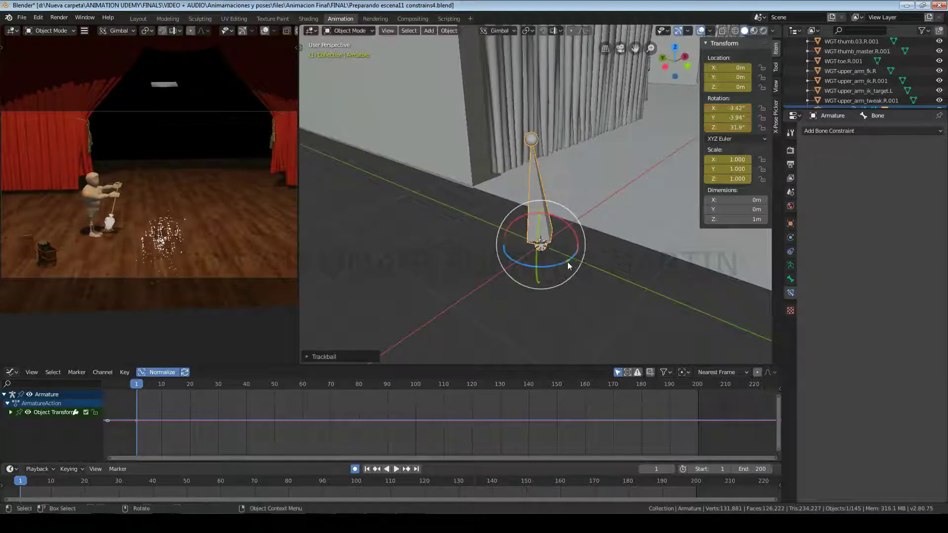
- Move the armature from the world origin onto the stage beside the character
{"action": "middle_click_drag", "start_coordinate": [567, 262], "coordinate": [568, 227]}
{"action": "scroll", "coordinate": [567, 225], "scroll_direction": "down", "scroll_amount": 3}
{"action": "key", "text": "g"}
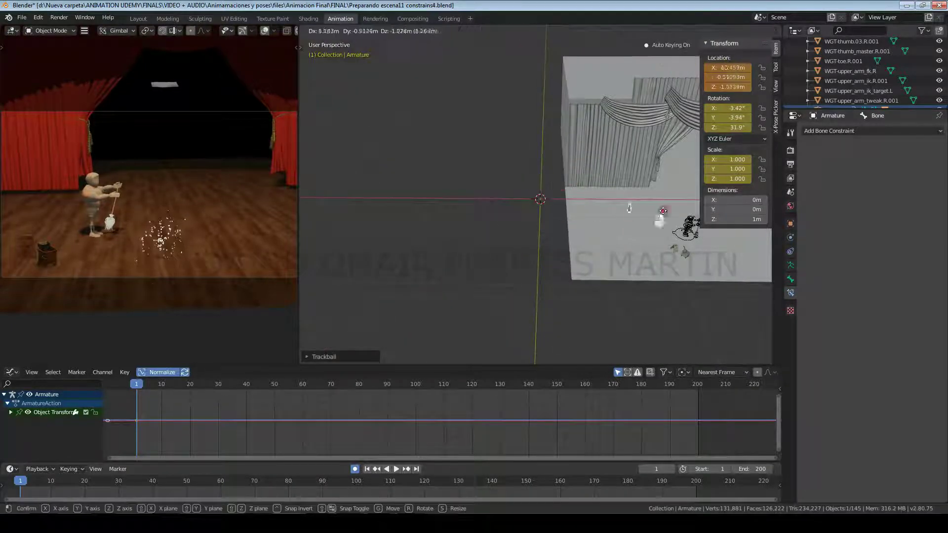
{"action": "left_click", "coordinate": [702, 229]}
{"action": "middle_click_drag", "start_coordinate": [703, 231], "coordinate": [615, 323]}
{"action": "left_click_drag", "start_coordinate": [617, 324], "coordinate": [584, 312]}
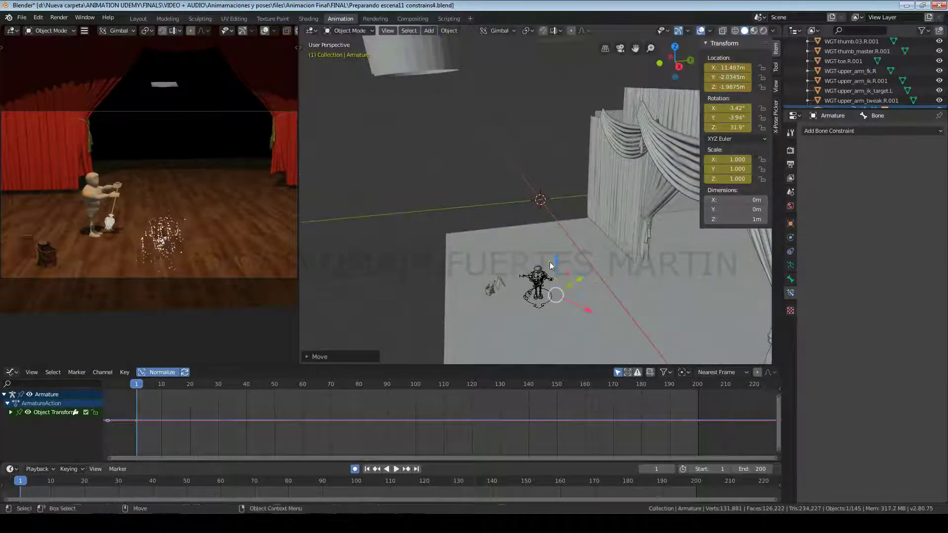
{"action": "left_click_drag", "start_coordinate": [551, 262], "coordinate": [568, 300]}
- Raise the armature to the height of the character's hands and scale it down to about 0.389
{"action": "key", "text": "KP_Decimal"}
{"action": "middle_click_drag", "start_coordinate": [559, 276], "coordinate": [588, 255]}
{"action": "left_click_drag", "start_coordinate": [547, 259], "coordinate": [543, 252]}
{"action": "middle_click_drag", "start_coordinate": [542, 253], "coordinate": [500, 226]}
{"action": "left_click_drag", "start_coordinate": [556, 214], "coordinate": [560, 171]}
{"action": "key", "text": "r"}
{"action": "left_click_drag", "start_coordinate": [572, 241], "coordinate": [563, 220]}
{"action": "scroll", "coordinate": [565, 220], "scroll_direction": "up", "scroll_amount": 4}
- Rotate the armature to about X 25°, Y -139°, Z 64.4° and bring its base to the upper hand on the broom
{"action": "key", "text": "e"}
{"action": "left_click_drag", "start_coordinate": [582, 188], "coordinate": [534, 265]}
{"action": "key", "text": "w"}
{"action": "left_click_drag", "start_coordinate": [574, 235], "coordinate": [602, 153]}
{"action": "left_click_drag", "start_coordinate": [597, 162], "coordinate": [523, 246], "text": "alt"}
{"action": "middle_click_drag", "start_coordinate": [523, 246], "coordinate": [596, 225]}
{"action": "left_click_drag", "start_coordinate": [613, 275], "coordinate": [626, 283]}
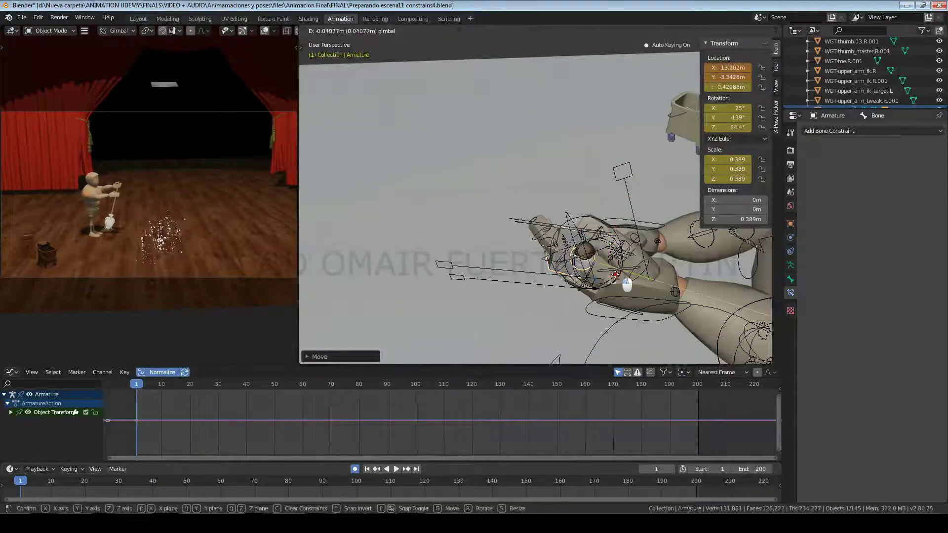
- Fine-tune the armature's placement along the broom handle, ending at a rotation of about X 2.55°, Y -144°, Z 64.7°
{"action": "left_click_drag", "start_coordinate": [598, 228], "coordinate": [607, 220]}
{"action": "middle_click_drag", "start_coordinate": [592, 225], "coordinate": [638, 214]}
{"action": "scroll", "coordinate": [638, 213], "scroll_direction": "down", "scroll_amount": 5}
{"action": "left_click_drag", "start_coordinate": [638, 214], "coordinate": [588, 175], "text": "alt"}
{"action": "scroll", "coordinate": [588, 176], "scroll_direction": "up", "scroll_amount": 4}
{"action": "left_click_drag", "start_coordinate": [524, 97], "coordinate": [549, 90]}
{"action": "scroll", "coordinate": [605, 130], "scroll_direction": "down", "scroll_amount": 3}
{"action": "left_click_drag", "start_coordinate": [555, 114], "coordinate": [594, 127], "text": "alt"}
{"action": "middle_click_drag", "start_coordinate": [578, 129], "coordinate": [634, 129]}
{"action": "left_click_drag", "start_coordinate": [547, 93], "coordinate": [538, 97]}
{"action": "scroll", "coordinate": [529, 227], "scroll_direction": "up", "scroll_amount": 2}
{"action": "scroll", "coordinate": [529, 226], "scroll_direction": "down", "scroll_amount": 4}
{"action": "middle_click_drag", "start_coordinate": [529, 226], "coordinate": [447, 207]}
{"action": "left_click_drag", "start_coordinate": [591, 172], "coordinate": [599, 171]}
{"action": "scroll", "coordinate": [625, 258], "scroll_direction": "up", "scroll_amount": 4}
{"action": "mouse_move", "coordinate": [569, 191]}
{"action": "middle_mouse_down"}
{"action": "mouse_move", "coordinate": [625, 254]}
{"action": "mouse_move", "coordinate": [576, 190]}
{"action": "middle_mouse_up"}
{"action": "scroll", "coordinate": [624, 258], "scroll_direction": "down", "scroll_amount": 4}
{"action": "left_click_drag", "start_coordinate": [587, 173], "coordinate": [591, 172]}
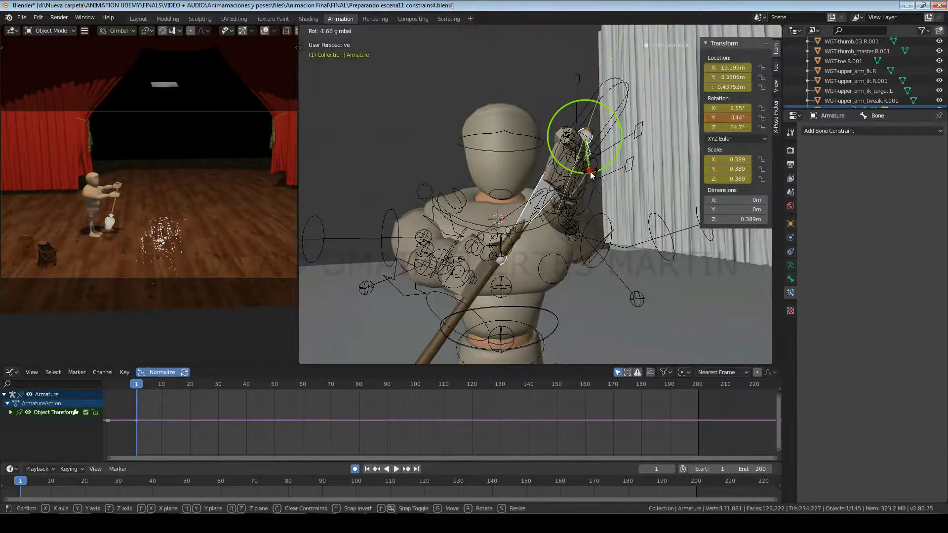
{"action": "middle_click_drag", "start_coordinate": [533, 180], "coordinate": [580, 224]}
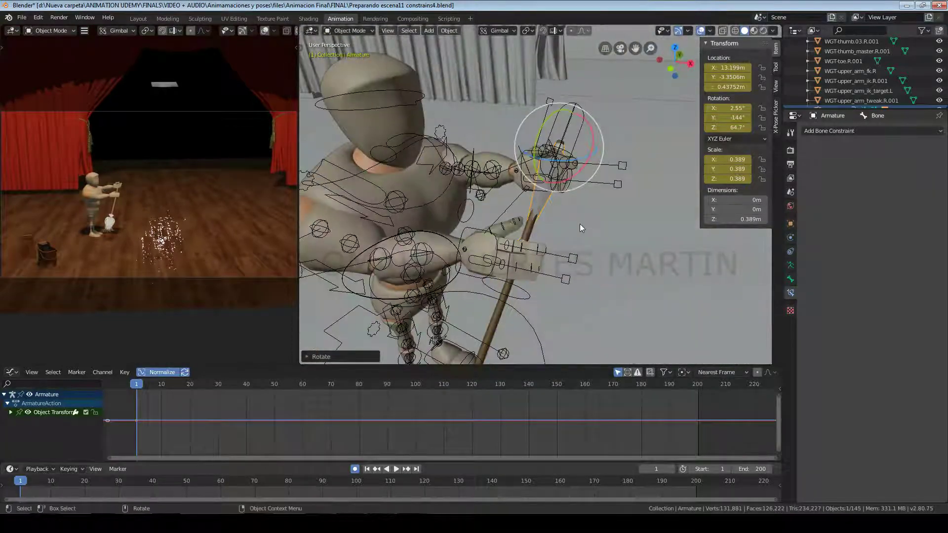
- Select the broom rig and Beefy Rig together with the armature and switch them all to Pose Mode
{"action": "scroll", "coordinate": [580, 223], "scroll_direction": "down", "scroll_amount": 3}
{"action": "left_click", "coordinate": [562, 143], "text": "shift"}
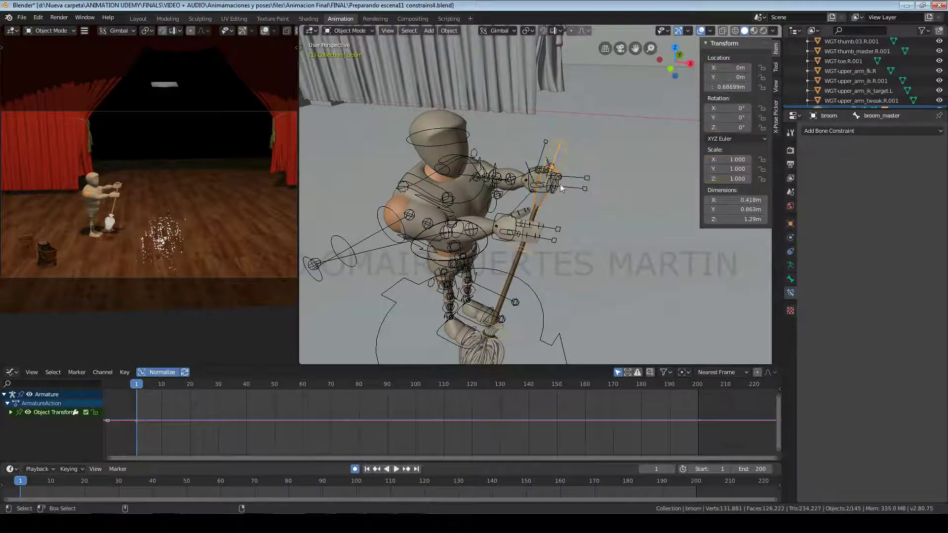
{"action": "left_click", "coordinate": [542, 341], "text": "shift"}
{"action": "left_click", "coordinate": [353, 30]}
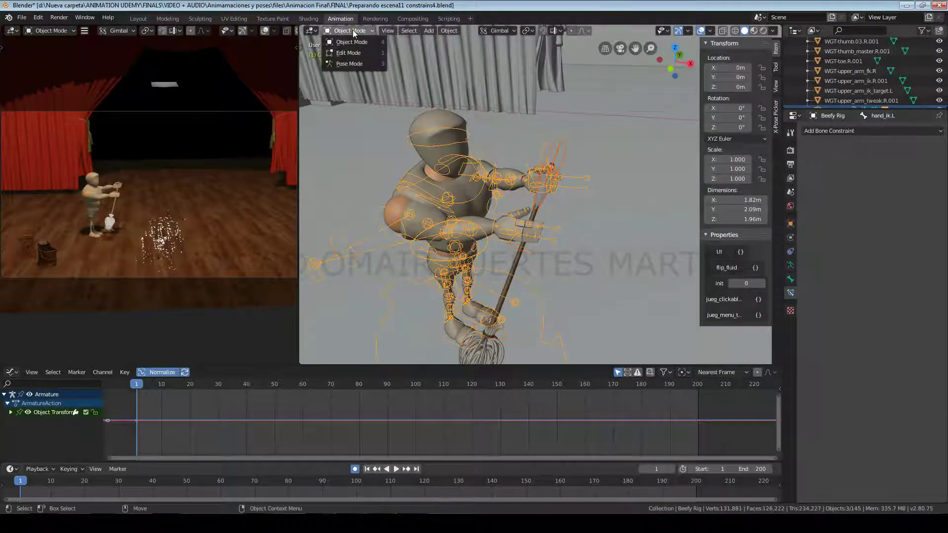
{"action": "left_click", "coordinate": [365, 65]}
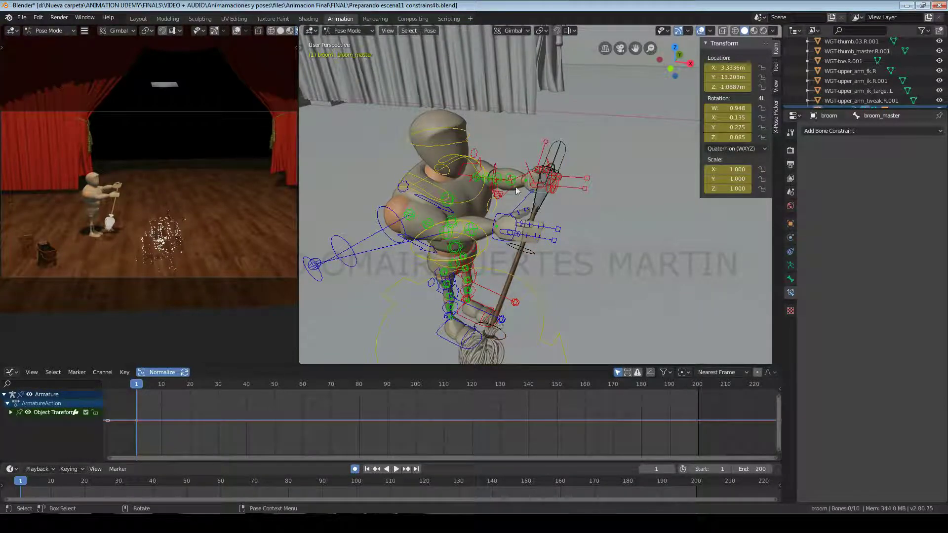
- Add a Child Of constraint to the broom_master bone
{"action": "left_click", "coordinate": [563, 152]}
{"action": "key", "text": "g"}
{"action": "left_click", "coordinate": [563, 125]}
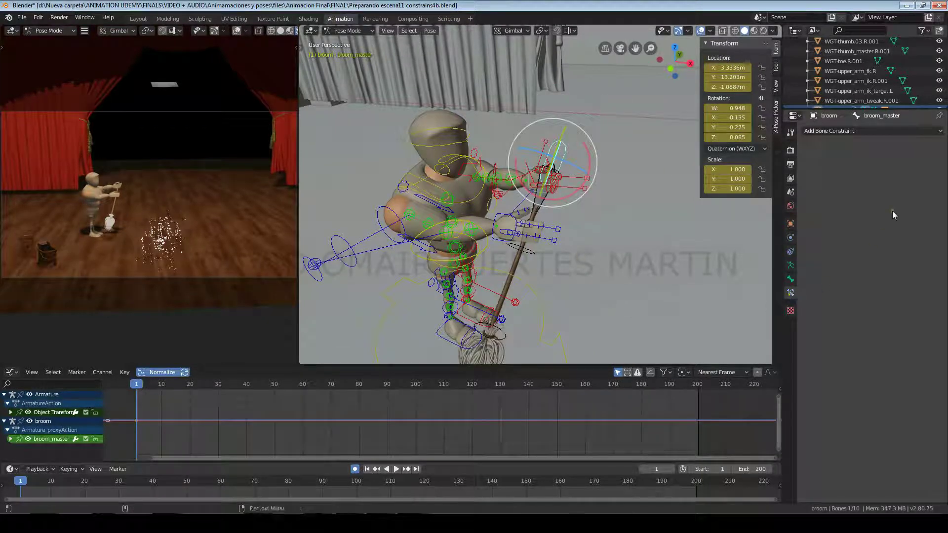
{"action": "left_click", "coordinate": [919, 130]}
{"action": "left_click", "coordinate": [905, 176]}
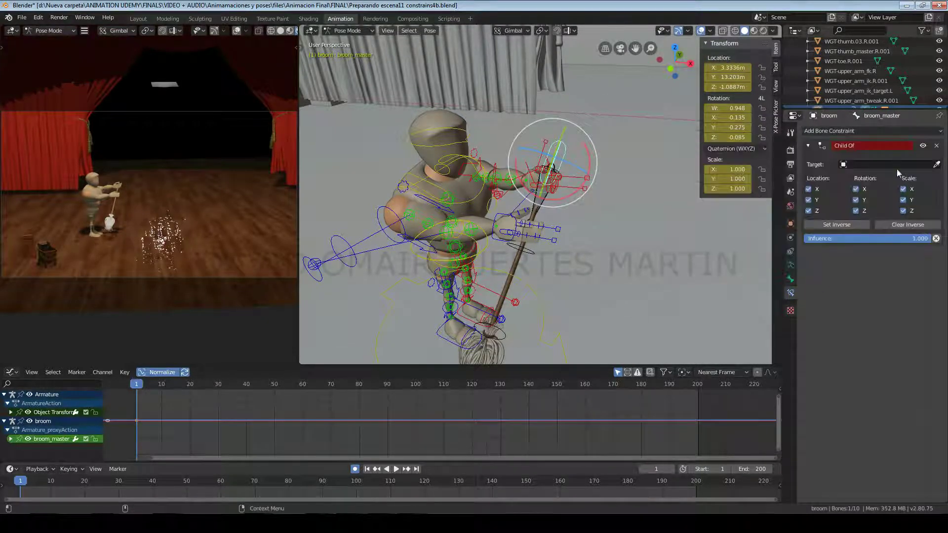
{"action": "left_click", "coordinate": [894, 165]}
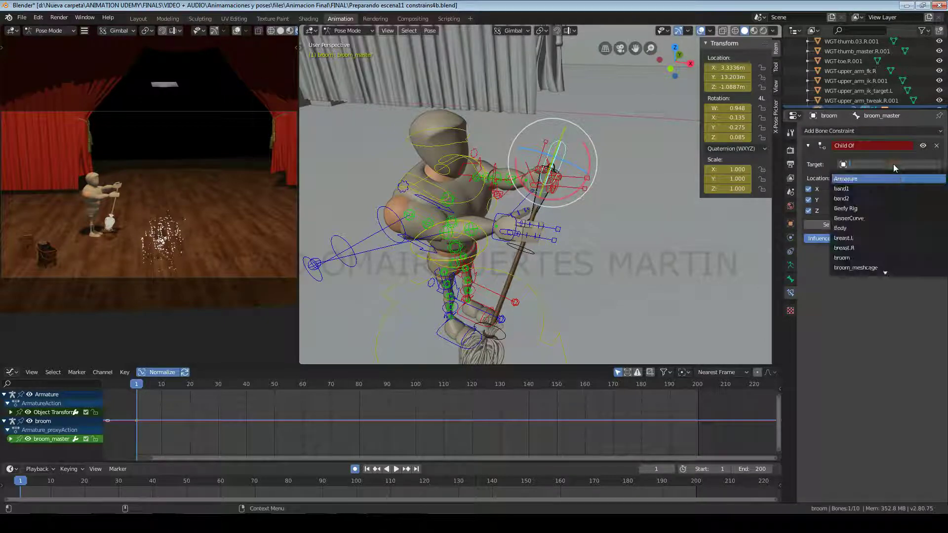
{"action": "type", "text": "armatu"}
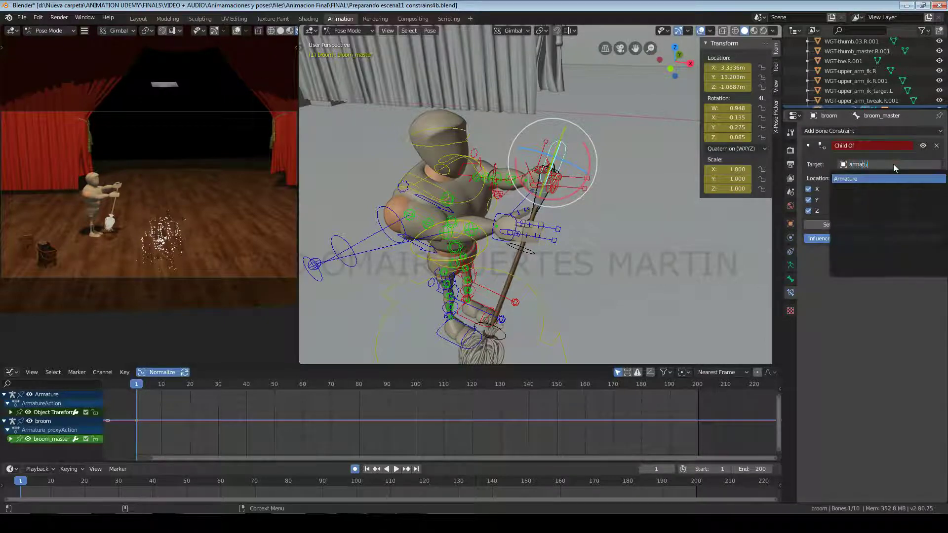
{"action": "key", "text": "BackSpace"}
{"action": "key", "text": "BackSpace"}
{"action": "key", "text": "BackSpace"}
{"action": "key", "text": "BackSpace"}
{"action": "key", "text": "BackSpace"}
{"action": "key", "text": "BackSpace"}
{"action": "left_click", "coordinate": [884, 318]}
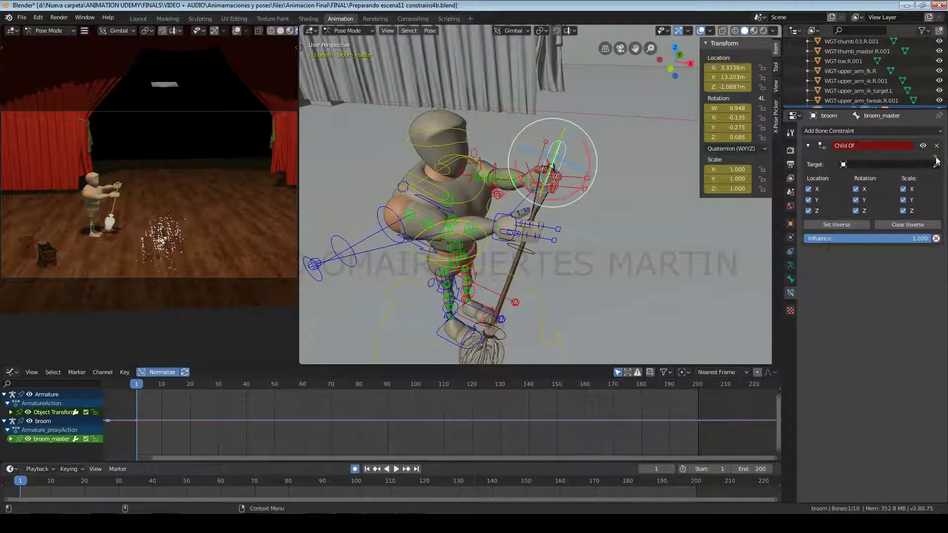
- Set broom_master's Child Of target to Armature with bone Bone, and set the inverse
{"action": "left_click", "coordinate": [937, 165]}
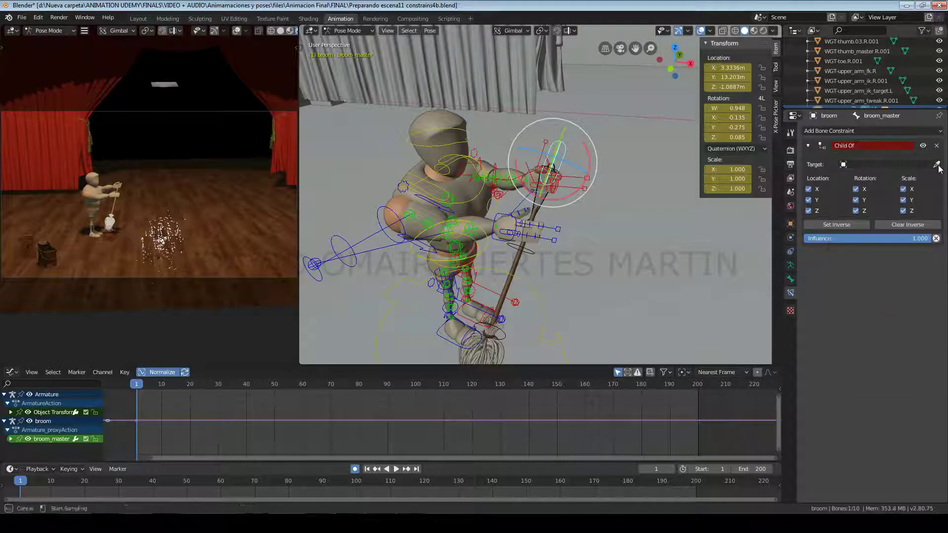
{"action": "left_click", "coordinate": [539, 204]}
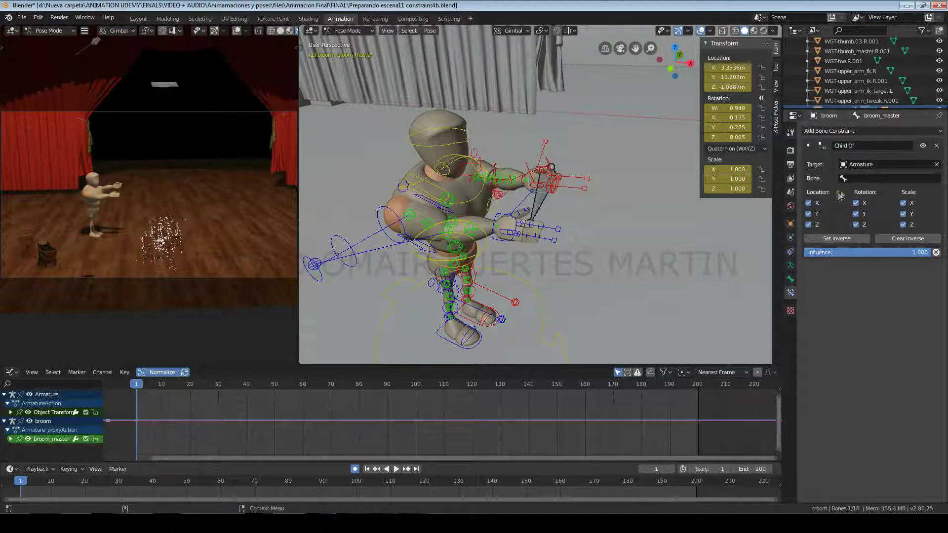
{"action": "left_click", "coordinate": [864, 177]}
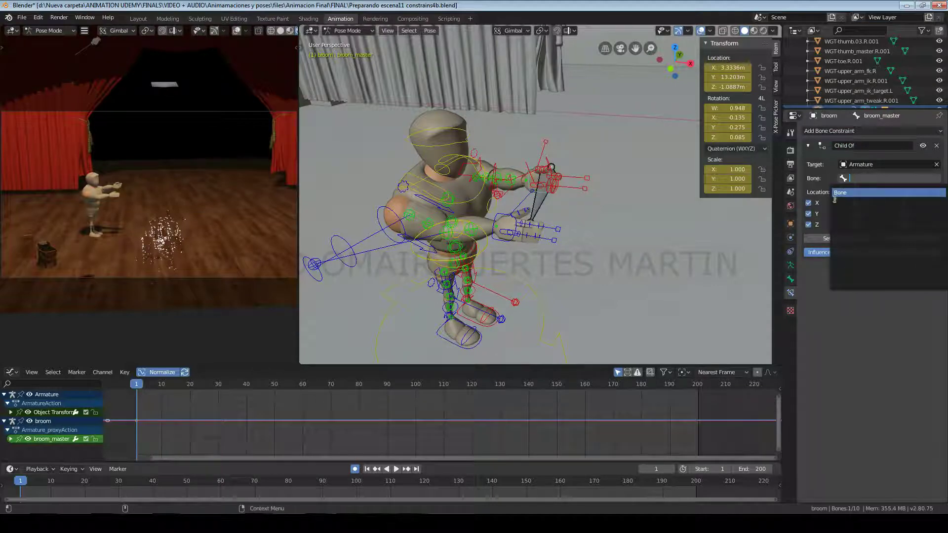
{"action": "left_click", "coordinate": [841, 193]}
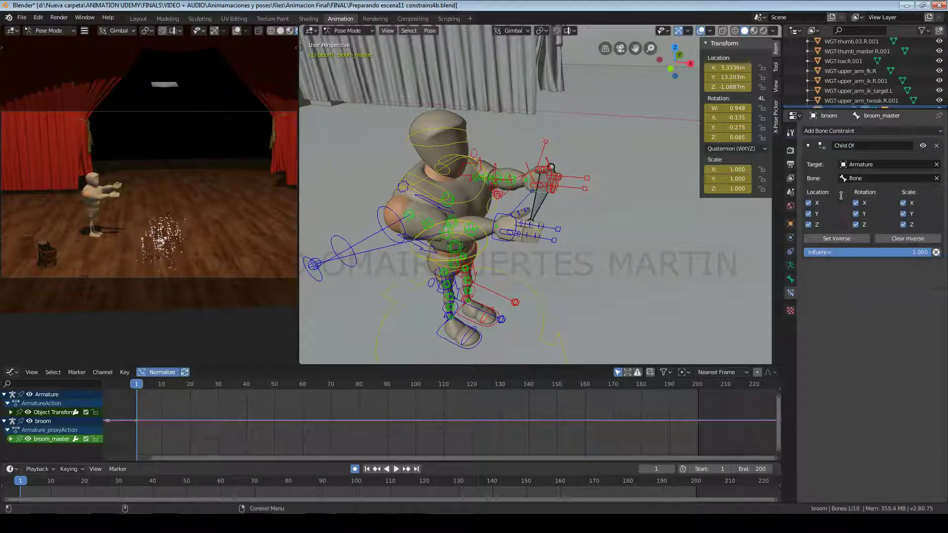
{"action": "left_click", "coordinate": [840, 238]}
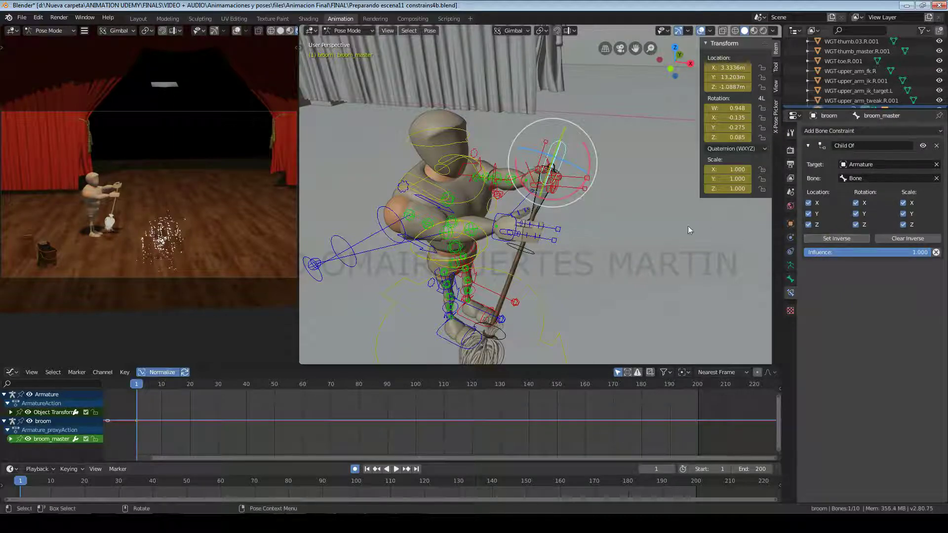
- Add a Child Of constraint to hand_ik.L targeting Armature's Bone, and set its inverse
{"action": "left_click", "coordinate": [529, 203]}
{"action": "left_click", "coordinate": [530, 199]}
{"action": "left_click", "coordinate": [881, 132]}
{"action": "left_click", "coordinate": [907, 174]}
{"action": "left_click", "coordinate": [879, 164]}
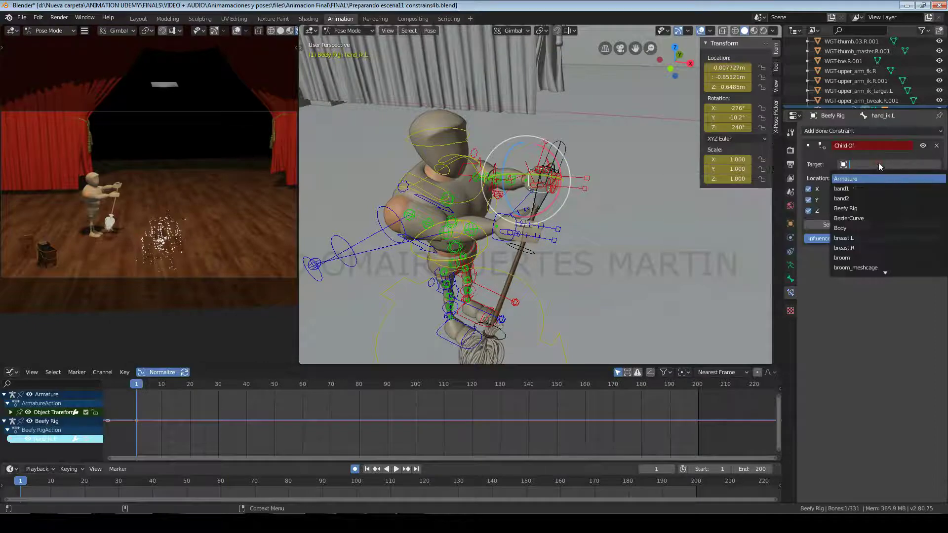
{"action": "left_click", "coordinate": [884, 178]}
{"action": "left_click", "coordinate": [863, 178]}
{"action": "left_click", "coordinate": [860, 193]}
{"action": "left_click", "coordinate": [841, 239]}
- Add a Child Of constraint to hand_ik.R targeting Armature's Bone, and set its inverse
{"action": "left_click", "coordinate": [497, 240]}
{"action": "left_click", "coordinate": [882, 131]}
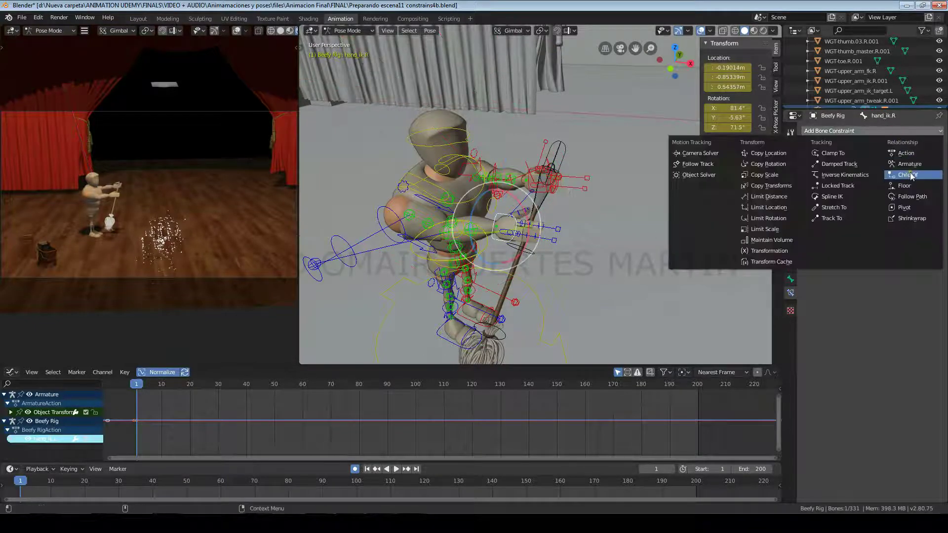
{"action": "left_click", "coordinate": [906, 175]}
{"action": "left_click", "coordinate": [883, 164]}
{"action": "left_click", "coordinate": [871, 179]}
{"action": "left_click", "coordinate": [866, 178]}
{"action": "left_click", "coordinate": [863, 192]}
{"action": "left_click", "coordinate": [843, 237]}
- Try moving broom_master, hand_ik.R and hand_ik.L individually, and undo the moves
{"action": "left_click", "coordinate": [578, 167]}
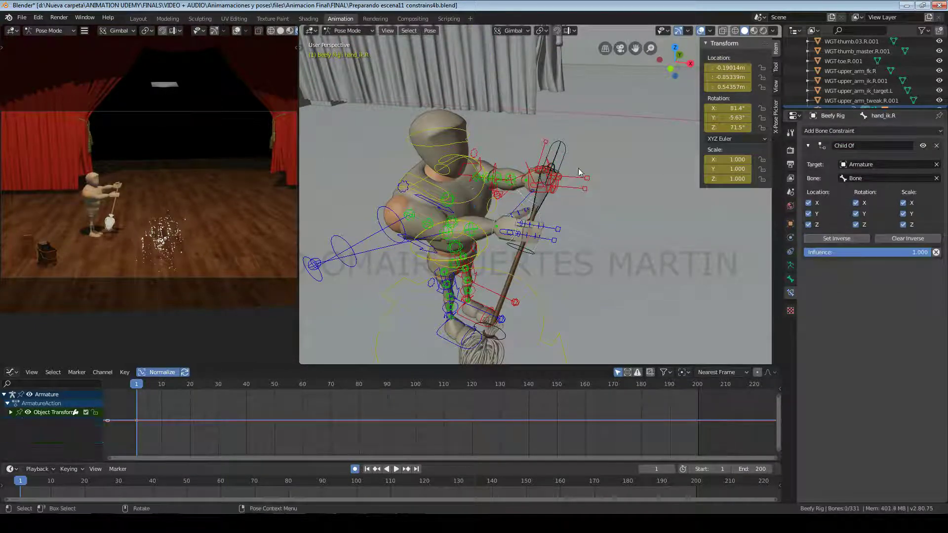
{"action": "left_click_drag", "start_coordinate": [567, 139], "coordinate": [611, 109]}
{"action": "left_click_drag", "start_coordinate": [500, 226], "coordinate": [530, 240]}
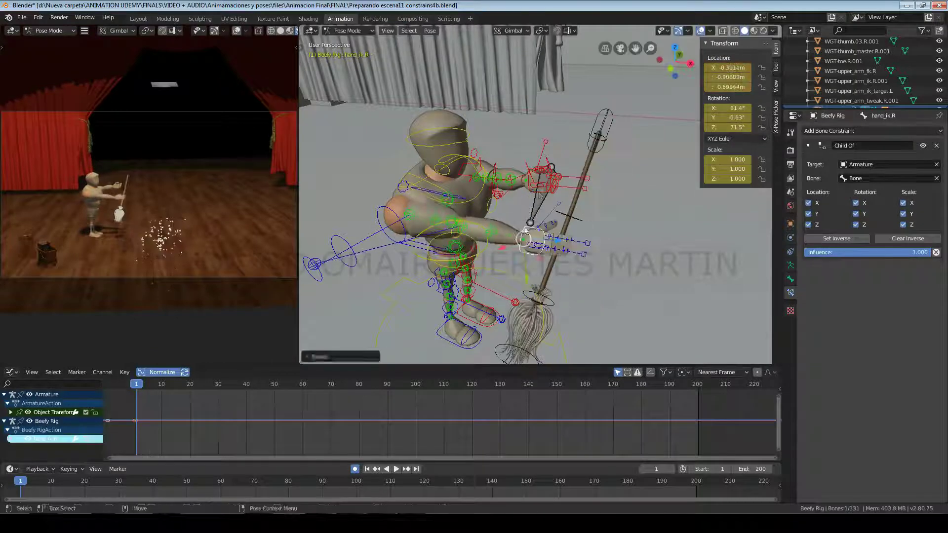
{"action": "left_click_drag", "start_coordinate": [526, 179], "coordinate": [553, 117]}
{"action": "key", "text": "ctrl+z"}
{"action": "key", "text": "ctrl+z"}
{"action": "key", "text": "ctrl+z"}
{"action": "key", "text": "ctrl+z"}
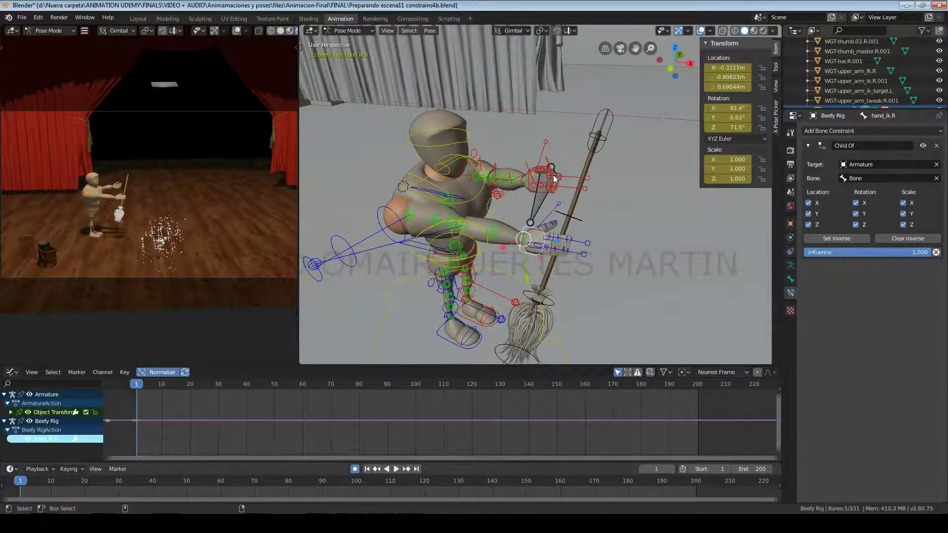
{"action": "key", "text": "ctrl+z"}
- Move and rotate the helper armature's Bone to swing the broom and both hands together in front of the character
{"action": "left_click", "coordinate": [539, 190]}
{"action": "key", "text": "g"}
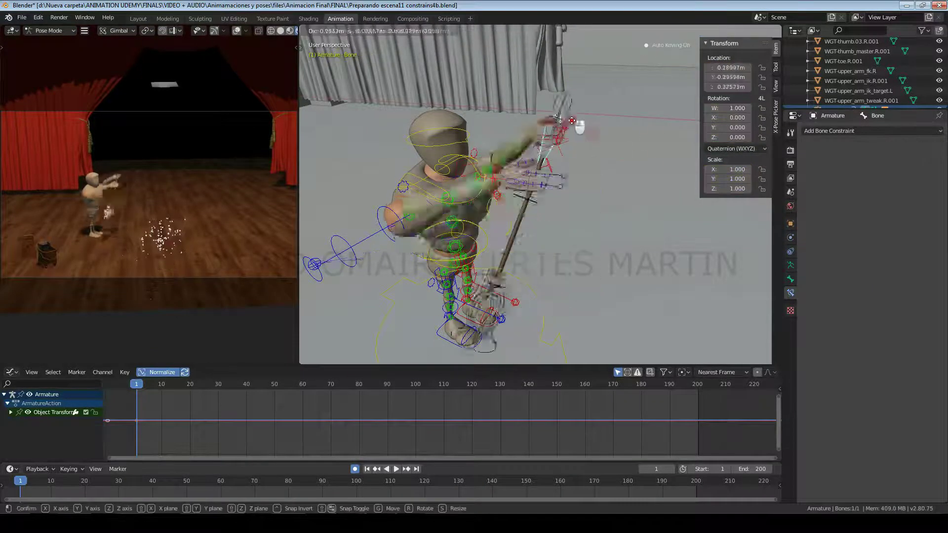
{"action": "left_click", "coordinate": [519, 183]}
{"action": "key", "text": "r"}
{"action": "key", "text": "r"}
{"action": "left_click", "coordinate": [510, 210]}
{"action": "key", "text": "r"}
{"action": "key", "text": "r"}
{"action": "left_click", "coordinate": [555, 162]}
{"action": "key", "text": "g"}
{"action": "left_click", "coordinate": [529, 173]}
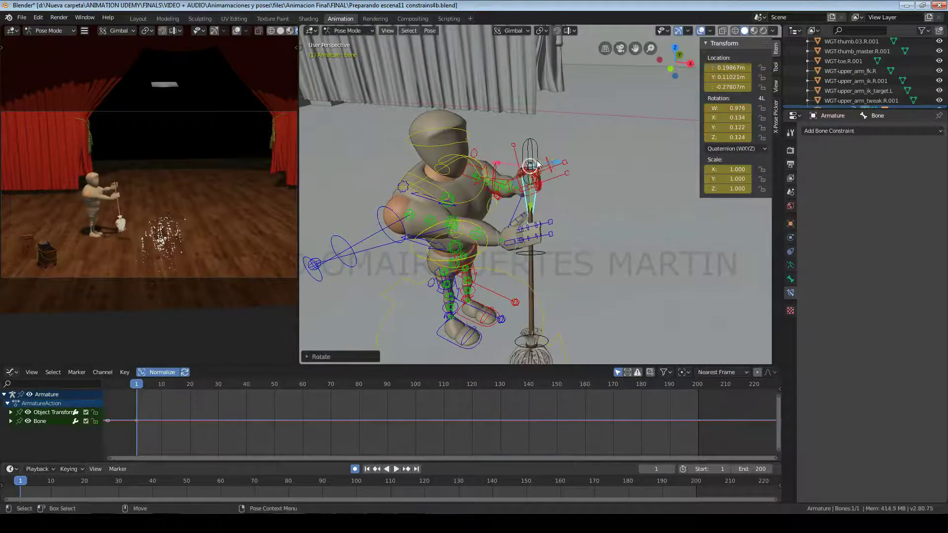
{"action": "key", "text": "g"}
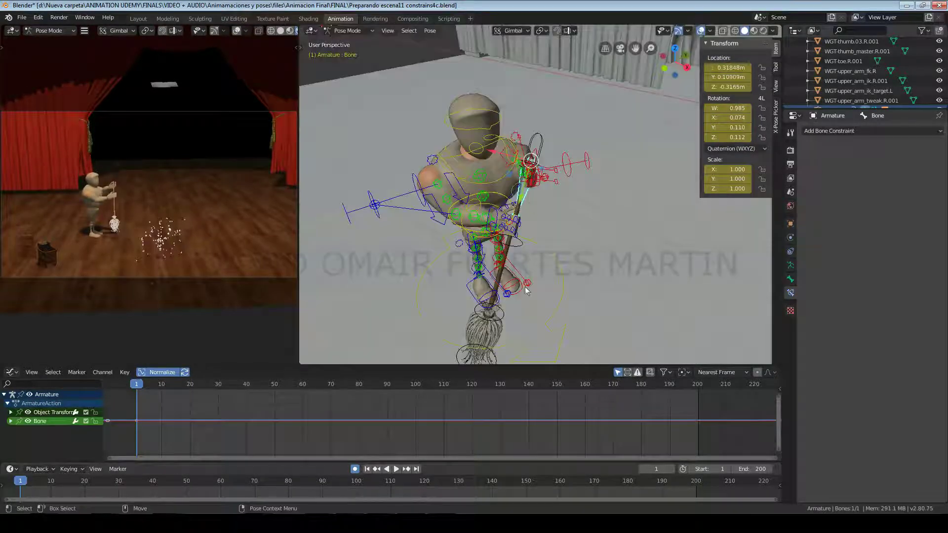
- In X-Pose Picker, create a new tab and add a button for the helper Bone using the Armature namespace
{"action": "left_click", "coordinate": [271, 524]}
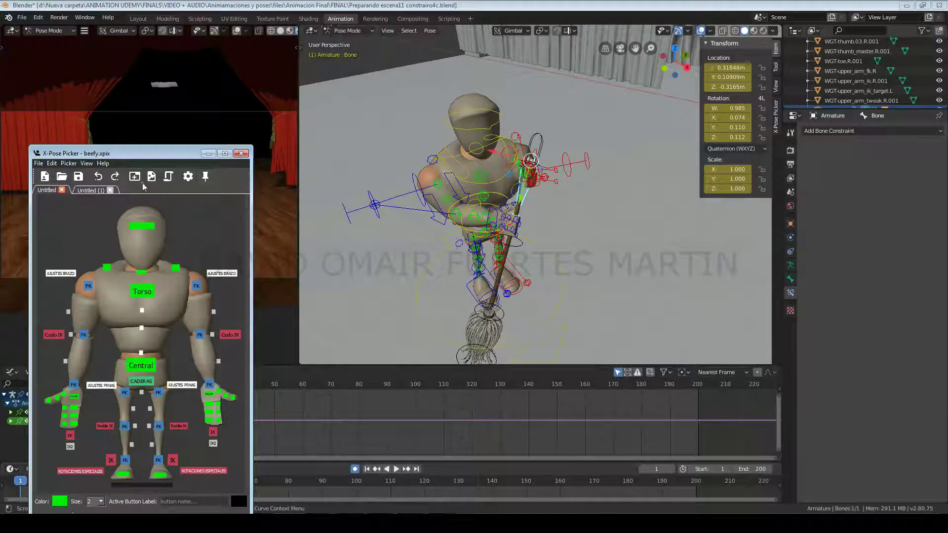
{"action": "left_click", "coordinate": [140, 190]}
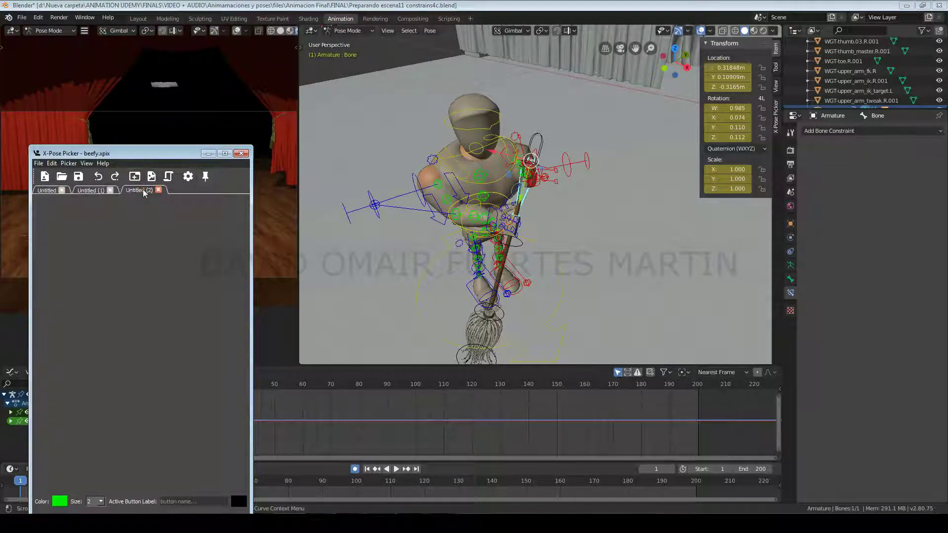
{"action": "left_click", "coordinate": [776, 117]}
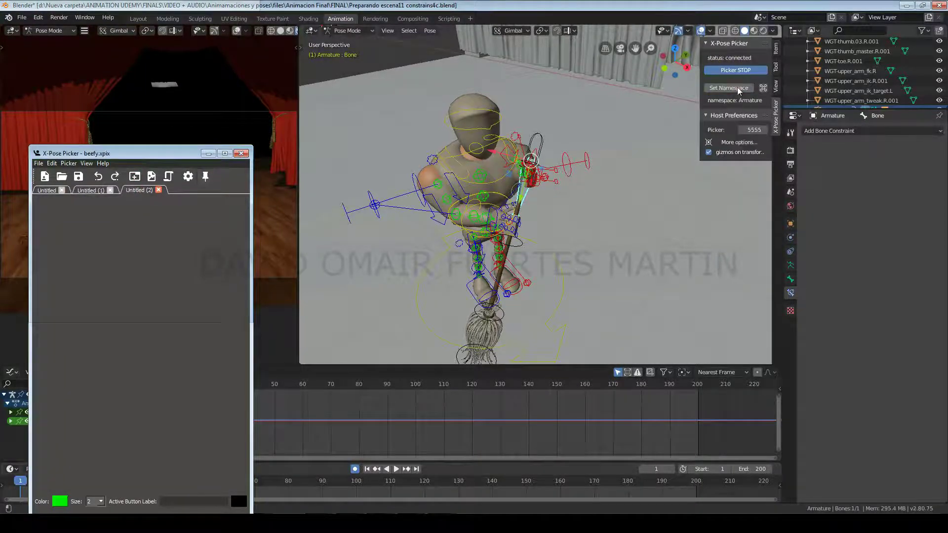
{"action": "right_click", "coordinate": [131, 332]}
{"action": "left_click", "coordinate": [146, 341]}
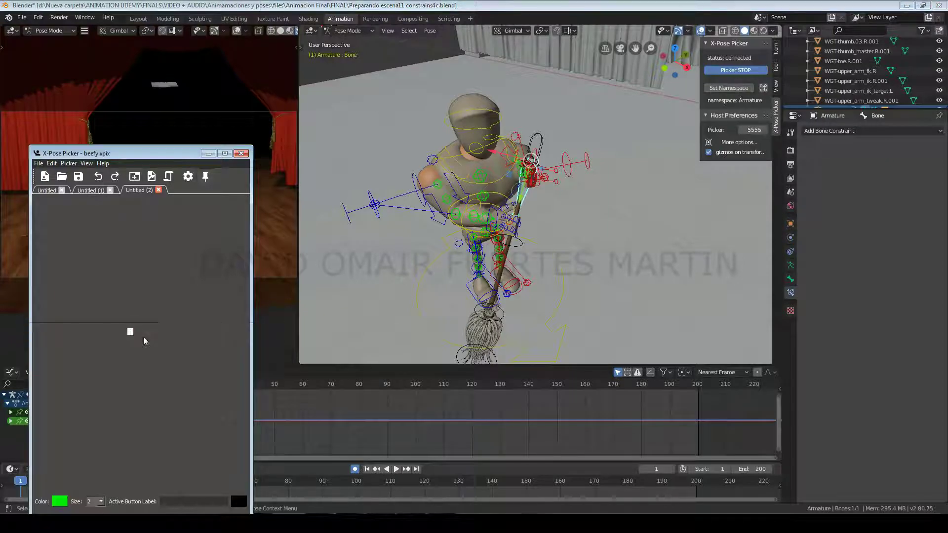
{"action": "left_click_drag", "start_coordinate": [530, 161], "coordinate": [529, 180]}
{"action": "key", "text": "ctrl+z"}
- Give the new picker button a crimson color and size 10, and save the picker file
{"action": "left_click", "coordinate": [60, 500]}
{"action": "left_click", "coordinate": [189, 490]}
{"action": "left_click", "coordinate": [100, 501]}
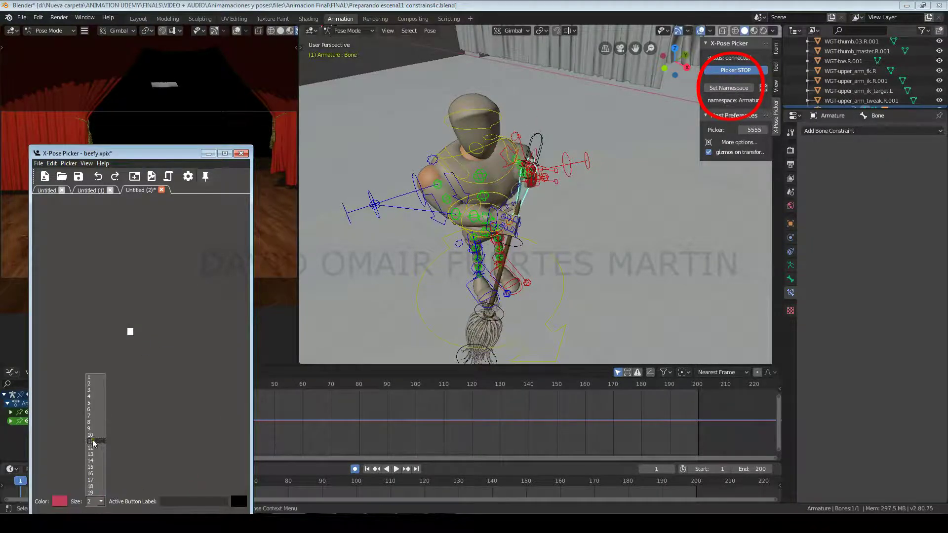
{"action": "left_click", "coordinate": [92, 439]}
{"action": "left_click_drag", "start_coordinate": [131, 336], "coordinate": [144, 325]}
{"action": "left_click", "coordinate": [79, 178]}
- Move the helper Bone slightly, restore the transform values in the sidebar, and hide the viewport overlays
{"action": "left_click_drag", "start_coordinate": [529, 163], "coordinate": [536, 156]}
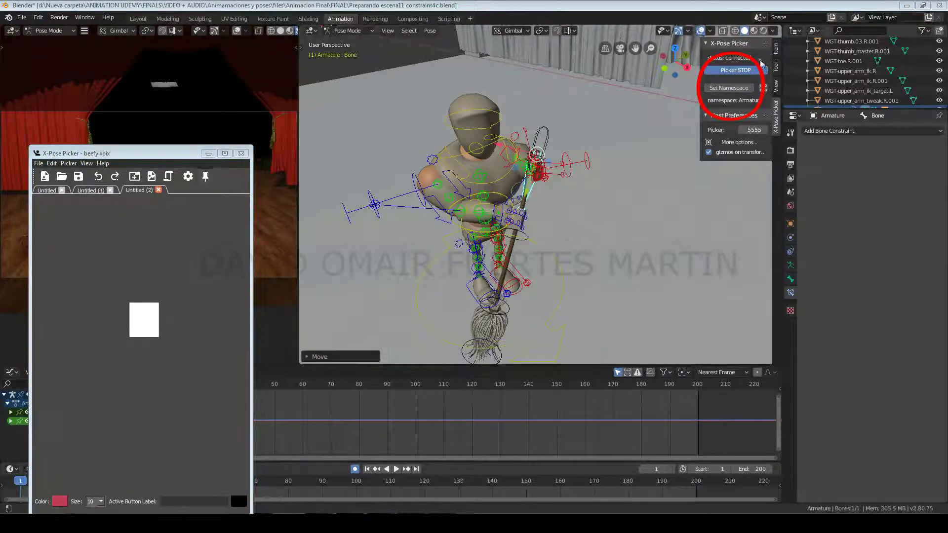
{"action": "left_click", "coordinate": [776, 49]}
{"action": "left_click", "coordinate": [701, 31]}
{"action": "middle_click_drag", "start_coordinate": [543, 266], "coordinate": [470, 245]}
- Select the hand's IK control on the character's picker page, and rotate and move that hand separately from the broom
{"action": "left_click", "coordinate": [92, 228]}
{"action": "left_click", "coordinate": [47, 190]}
{"action": "left_click", "coordinate": [213, 432]}
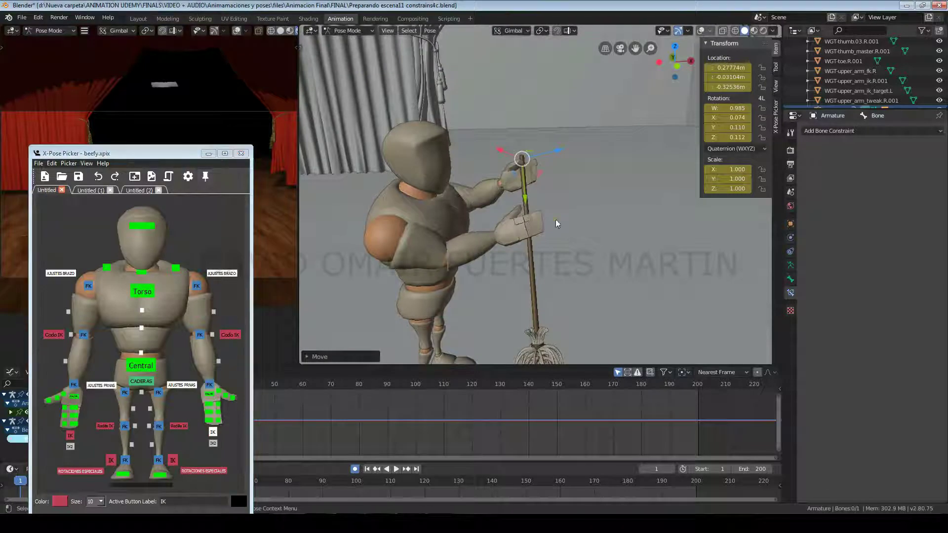
{"action": "key", "text": "r"}
{"action": "key", "text": "r"}
{"action": "left_click", "coordinate": [497, 183]}
{"action": "key", "text": "g"}
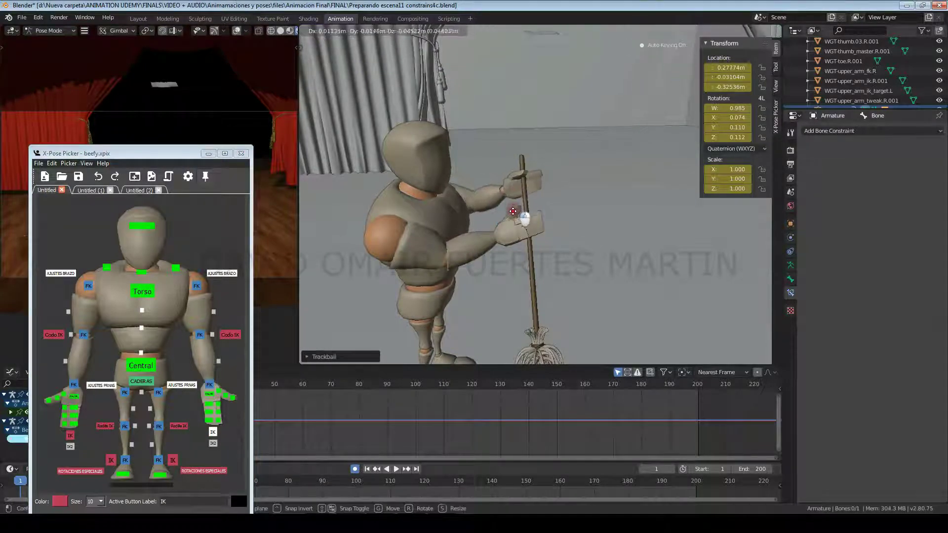
{"action": "left_click", "coordinate": [505, 203]}
- Select the broom's top control on its picker page and try moving the broom away from the hands
{"action": "left_click", "coordinate": [84, 190]}
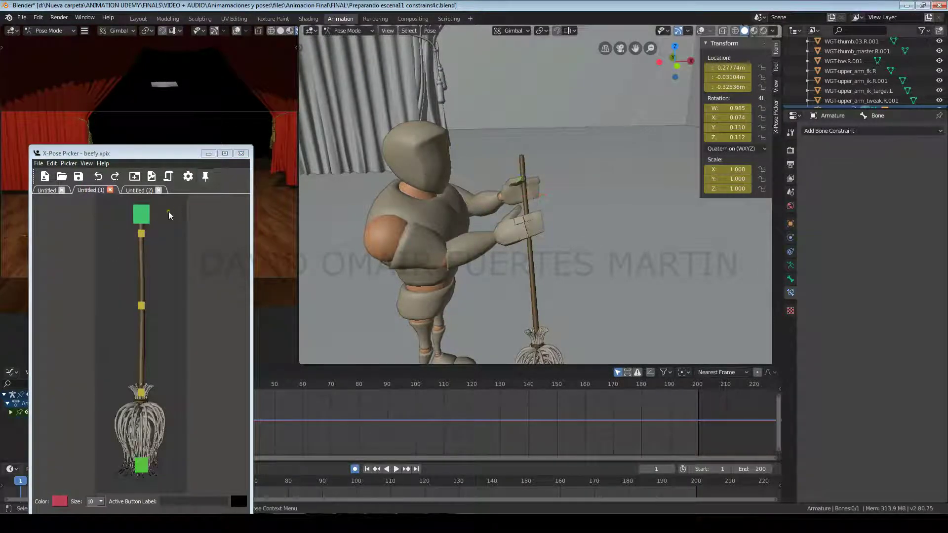
{"action": "left_click", "coordinate": [141, 214]}
{"action": "key", "text": "g"}
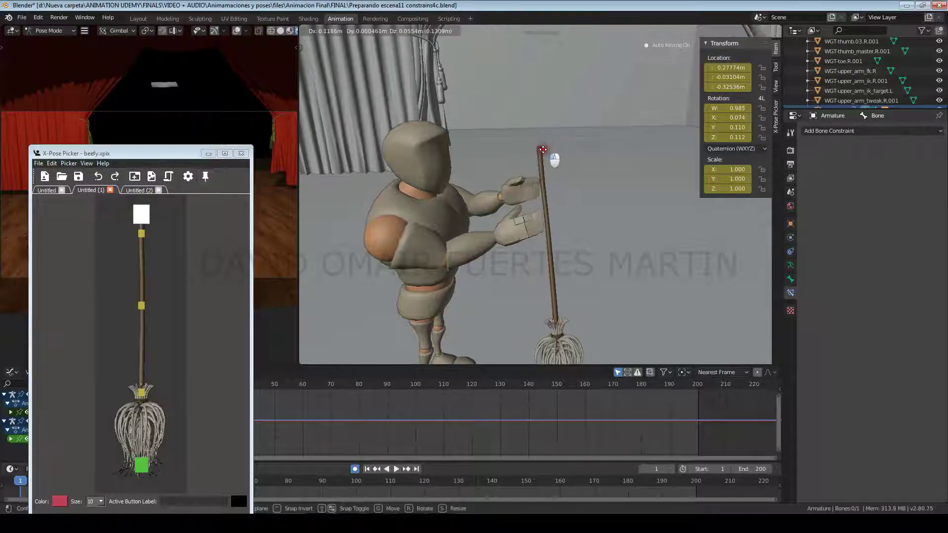
{"action": "left_click", "coordinate": [547, 152]}
- Select the helper Bone on the third picker page and move the broom and both hands together
{"action": "left_click", "coordinate": [139, 190]}
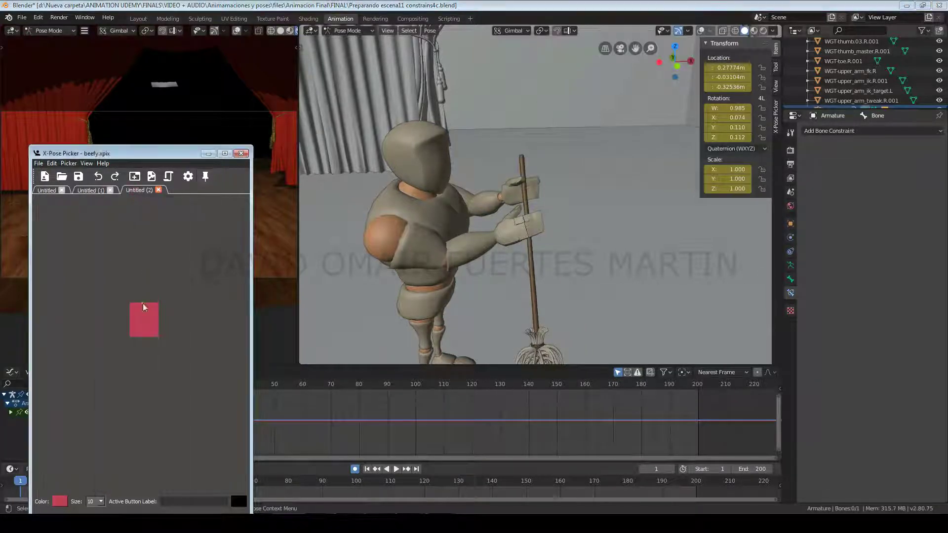
{"action": "left_click", "coordinate": [143, 319]}
{"action": "key", "text": "g"}
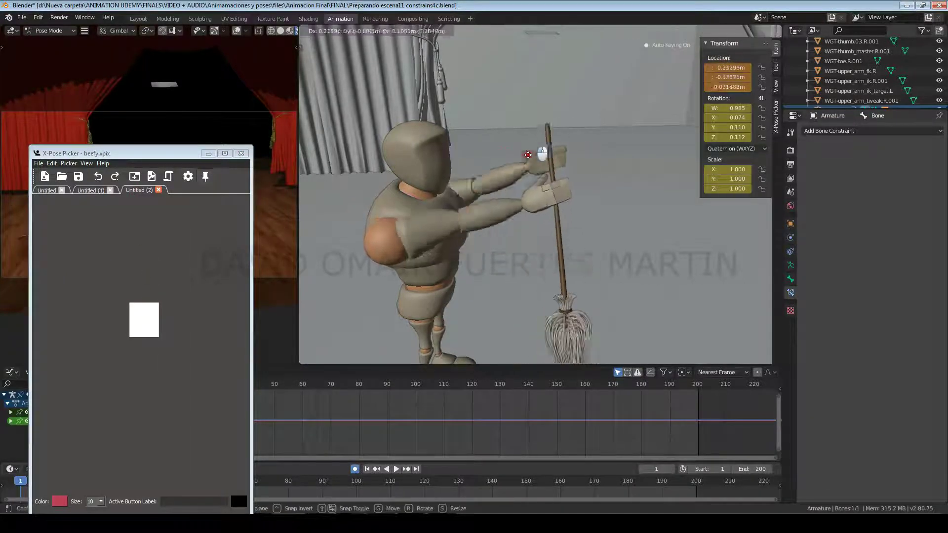
{"action": "left_click", "coordinate": [513, 156]}
{"action": "key", "text": "g"}
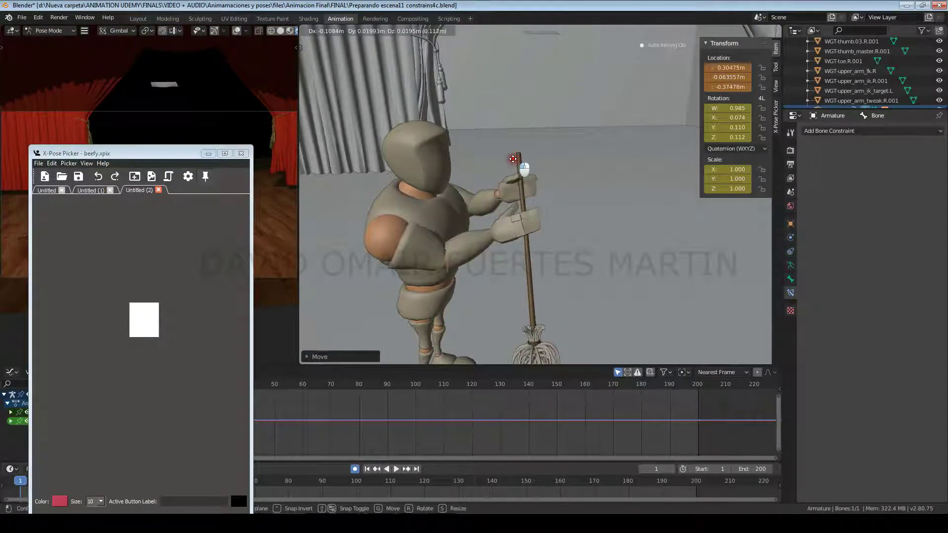
{"action": "left_click", "coordinate": [518, 157]}
{"action": "middle_click_drag", "start_coordinate": [599, 206], "coordinate": [540, 217]}
{"action": "key", "text": "r"}
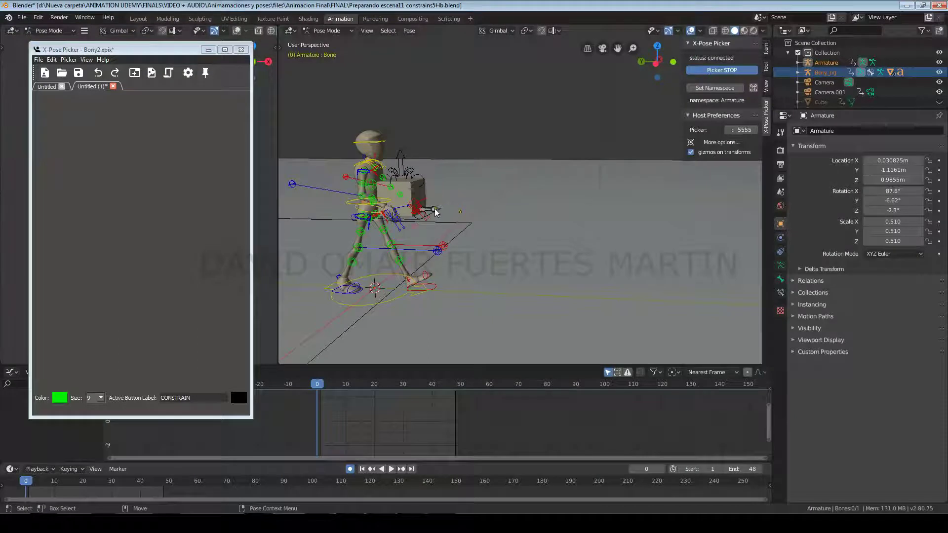
- In the box-carrying scene, select the helper Bone and add a picker button labelled CONSTRAIN for it
{"action": "left_click", "coordinate": [435, 213]}
{"action": "right_click", "coordinate": [106, 199]}
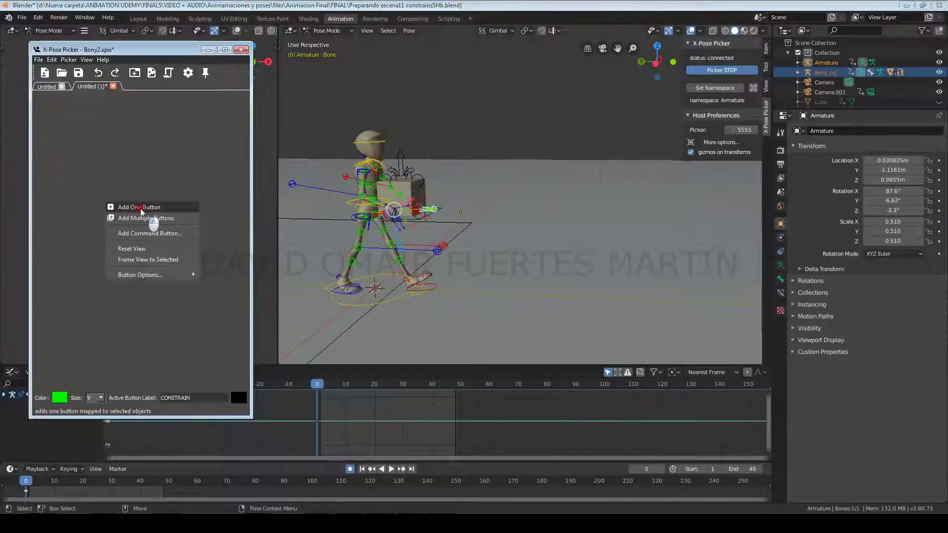
{"action": "left_click", "coordinate": [148, 206]}
{"action": "left_click_drag", "start_coordinate": [141, 205], "coordinate": [180, 228]}
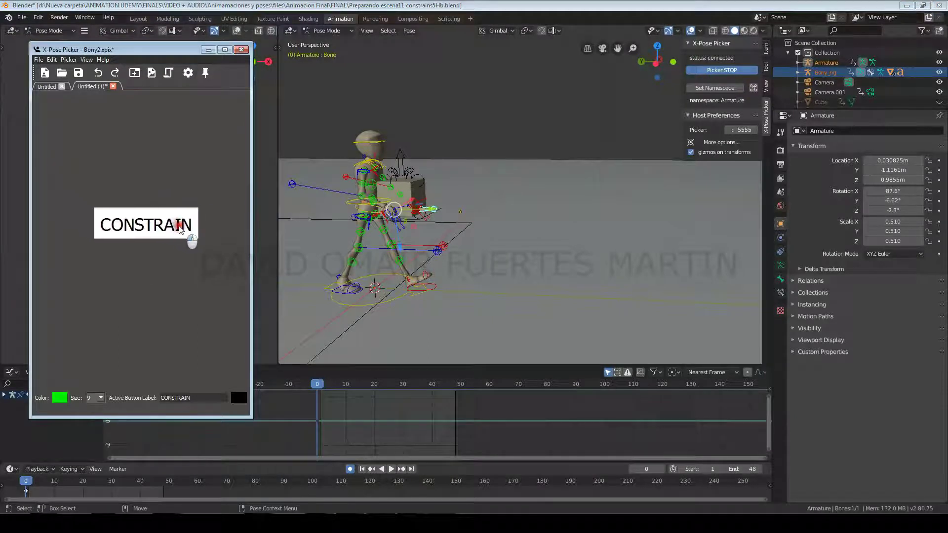
- Hide the viewport overlays and try moving the helper Bone forward frame by frame so the box follows the walking character
{"action": "left_click", "coordinate": [692, 31]}
{"action": "mouse_move", "coordinate": [28, 485]}
{"action": "left_mouse_down"}
{"action": "mouse_move", "coordinate": [87, 482]}
{"action": "mouse_move", "coordinate": [95, 490]}
{"action": "mouse_move", "coordinate": [30, 486]}
{"action": "left_mouse_up"}
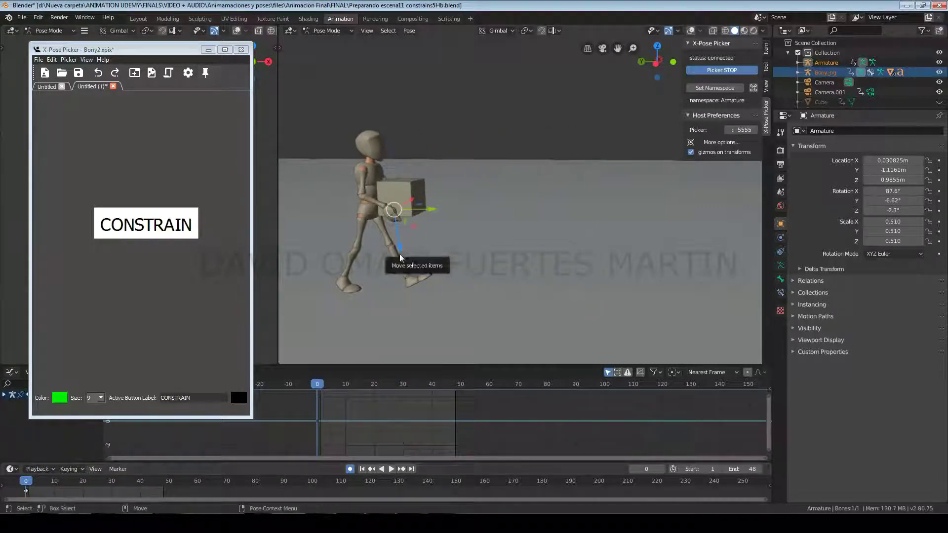
{"action": "key", "text": "g"}
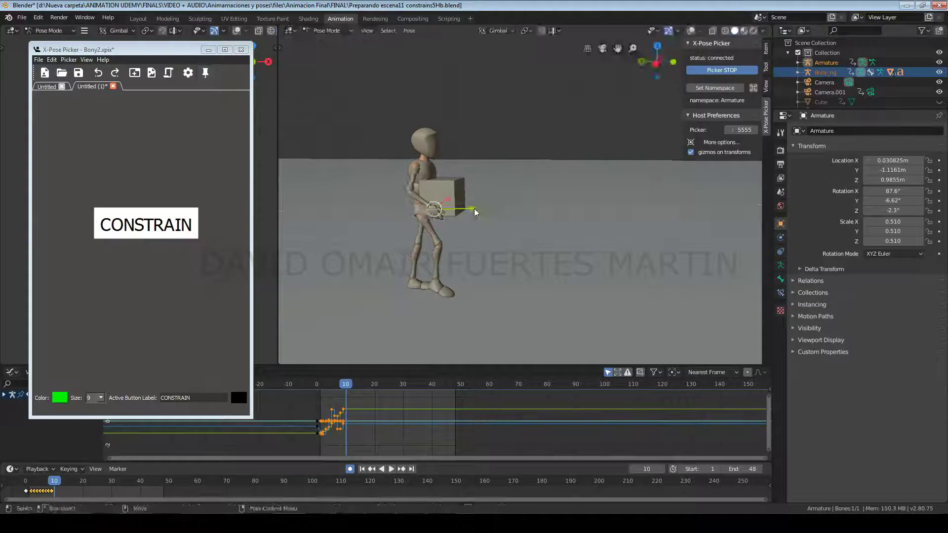
{"action": "left_click", "coordinate": [498, 209]}
{"action": "key", "text": "Right"}
{"action": "left_click_drag", "start_coordinate": [498, 209], "coordinate": [519, 210]}
{"action": "key", "text": "Right"}
{"action": "key", "text": "Right"}
{"action": "key", "text": "Right"}
{"action": "key", "text": "Right"}
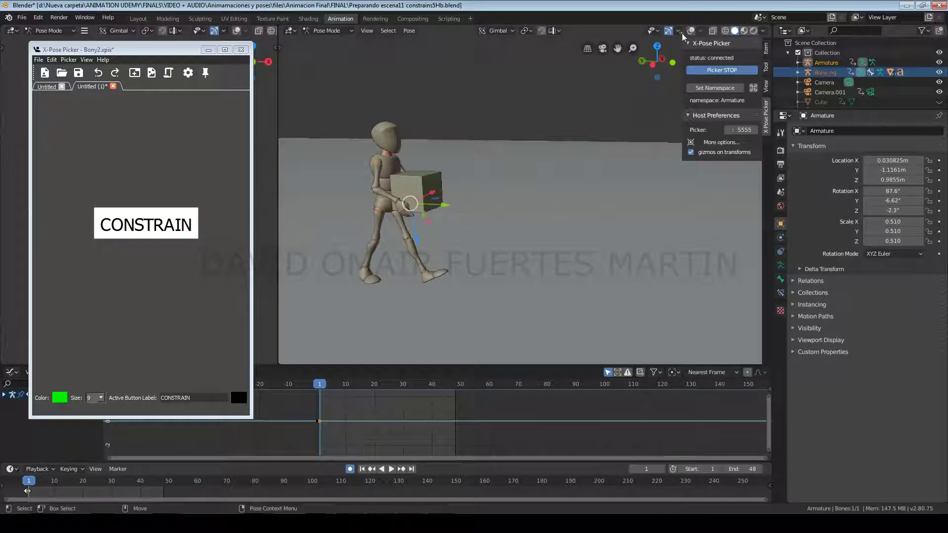
- Show the viewport overlays, select the box's helper Bone, and add a Child Of bone constraint to it
{"action": "left_click", "coordinate": [690, 31]}
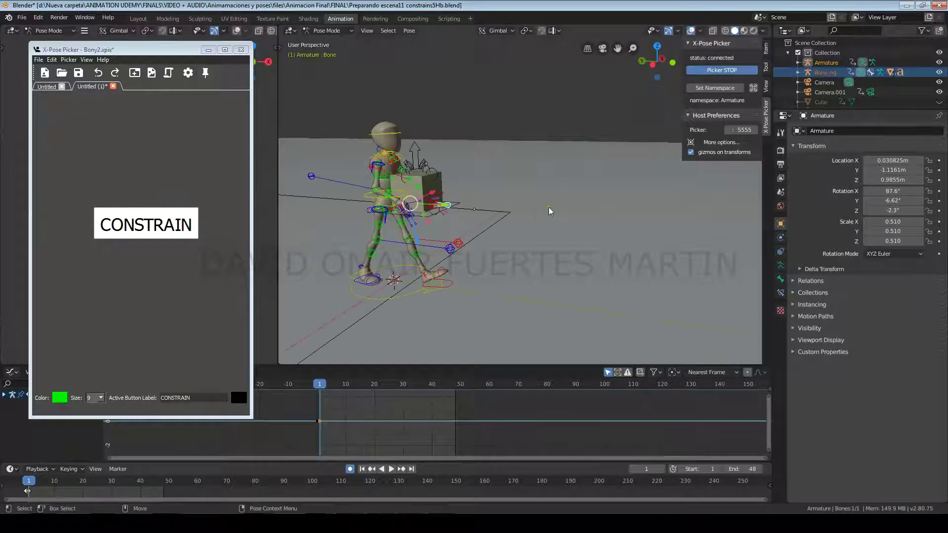
{"action": "left_click", "coordinate": [545, 211]}
{"action": "left_click", "coordinate": [450, 205]}
{"action": "left_click", "coordinate": [781, 293]}
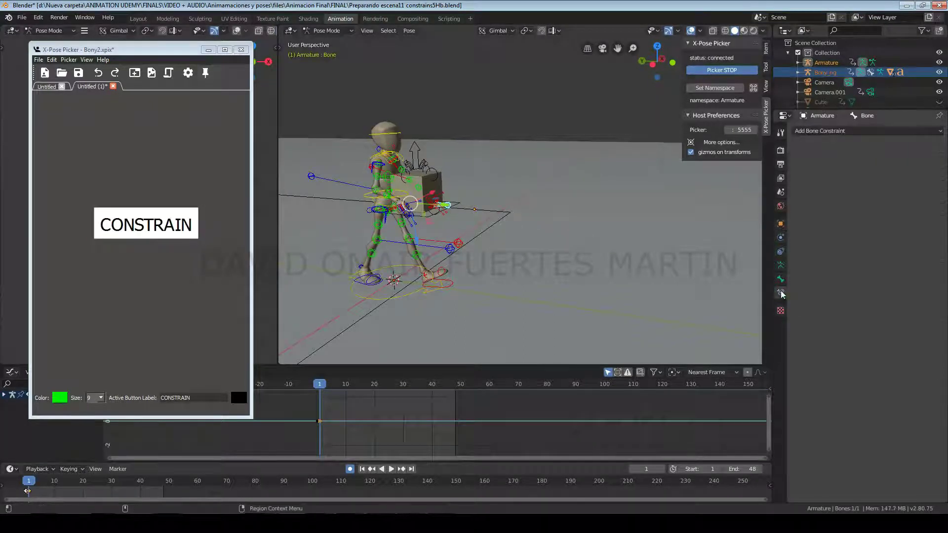
{"action": "left_click", "coordinate": [867, 131]}
{"action": "left_click", "coordinate": [908, 175]}
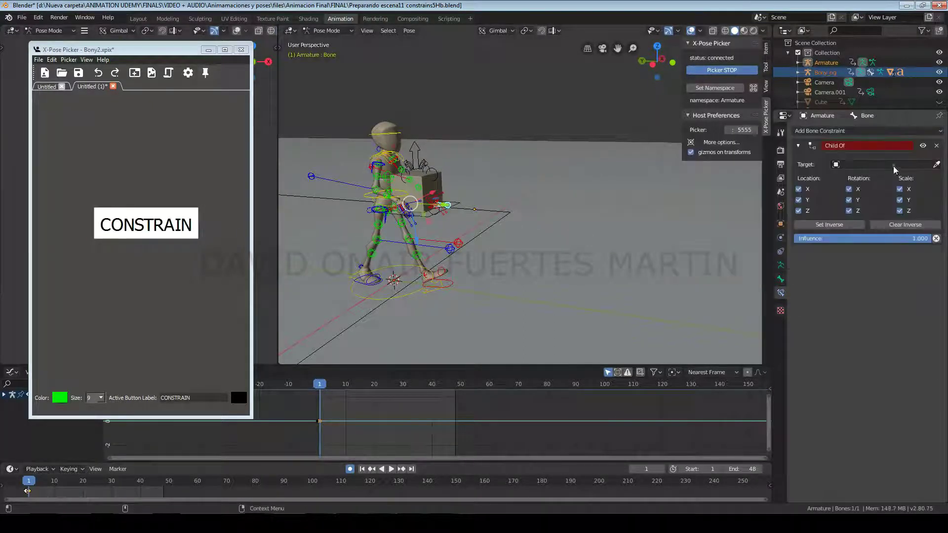
- Set the Child Of constraint's target to Bony_rig and its bone to torso, and set the inverse
{"action": "left_click", "coordinate": [911, 166]}
{"action": "left_click", "coordinate": [880, 196]}
{"action": "left_click", "coordinate": [880, 178]}
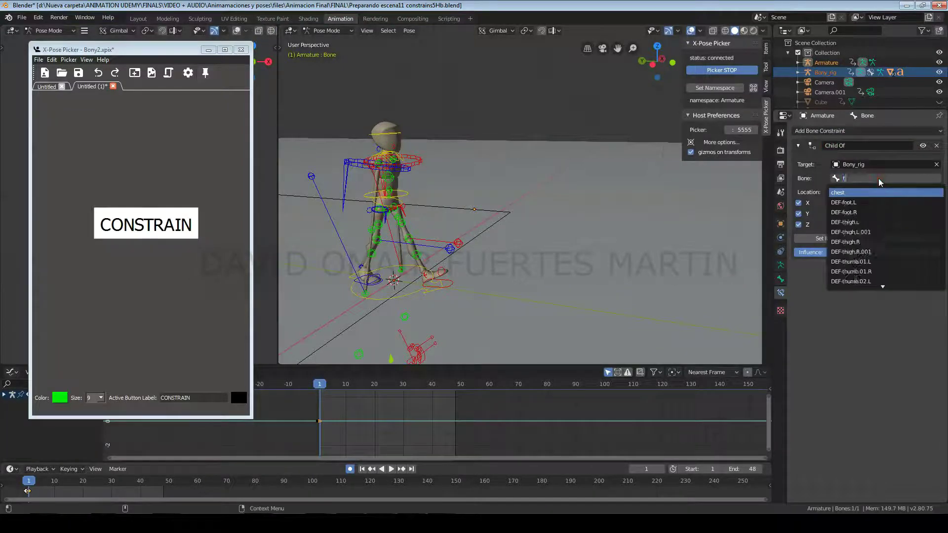
{"action": "left_click", "coordinate": [874, 193]}
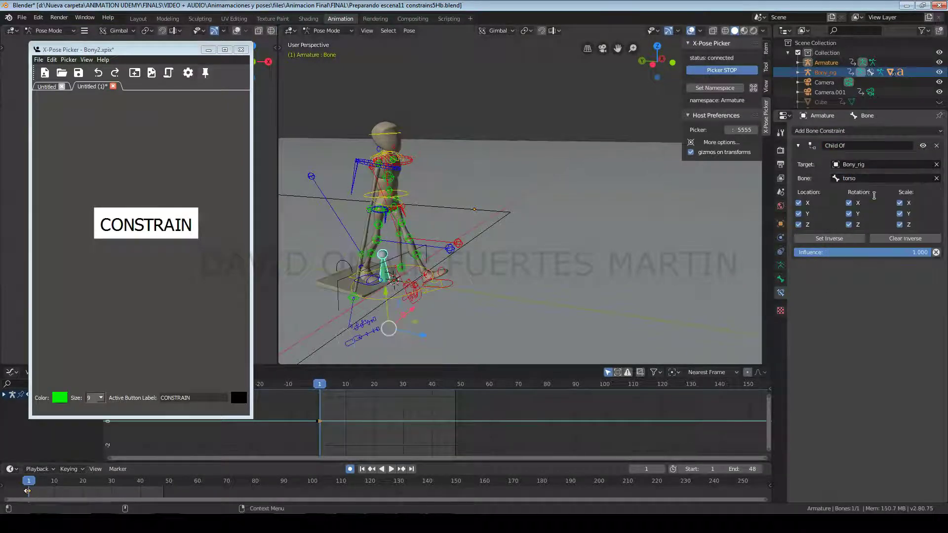
{"action": "left_click", "coordinate": [855, 240]}
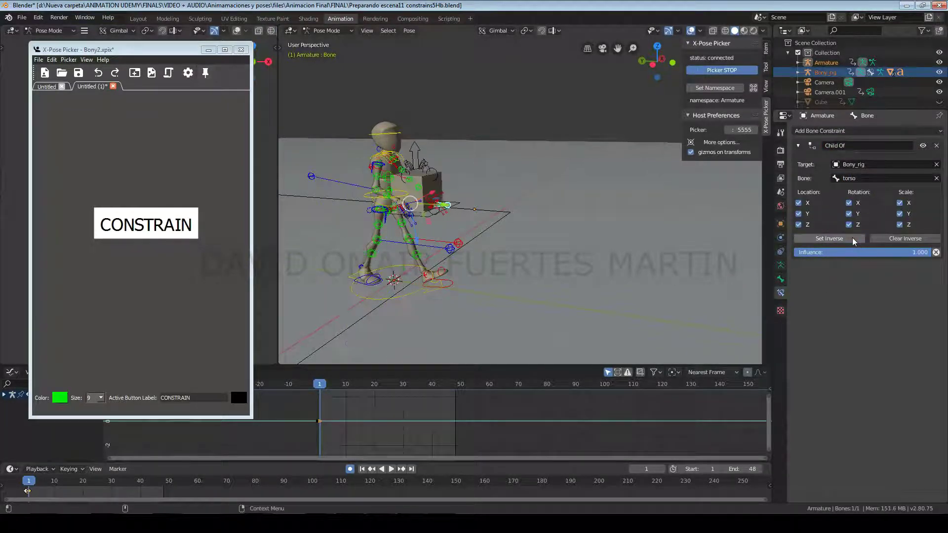
- Hide the overlays, play the walk animation, and minimize the X-Pose Picker window to check the carried box from both views
{"action": "left_click", "coordinate": [691, 31]}
{"action": "key", "text": "space"}
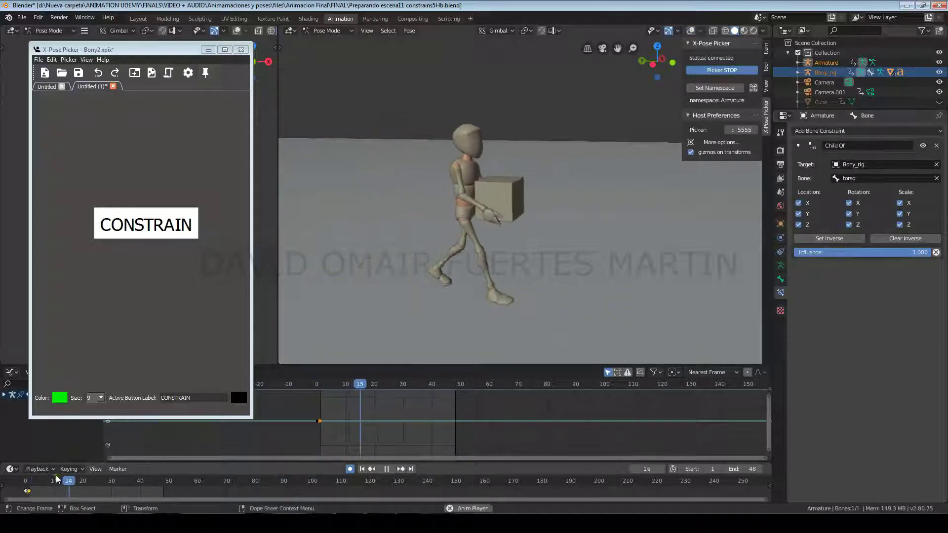
{"action": "left_click", "coordinate": [209, 49]}
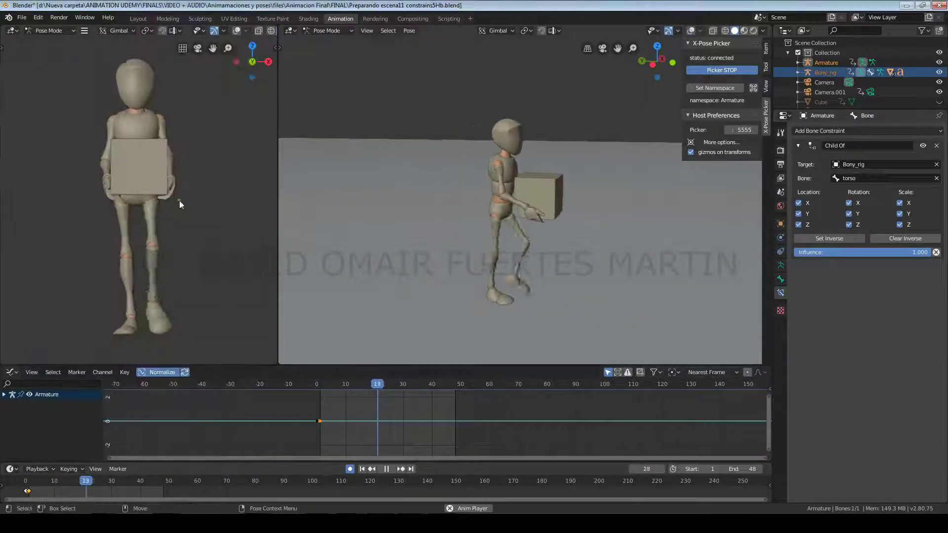